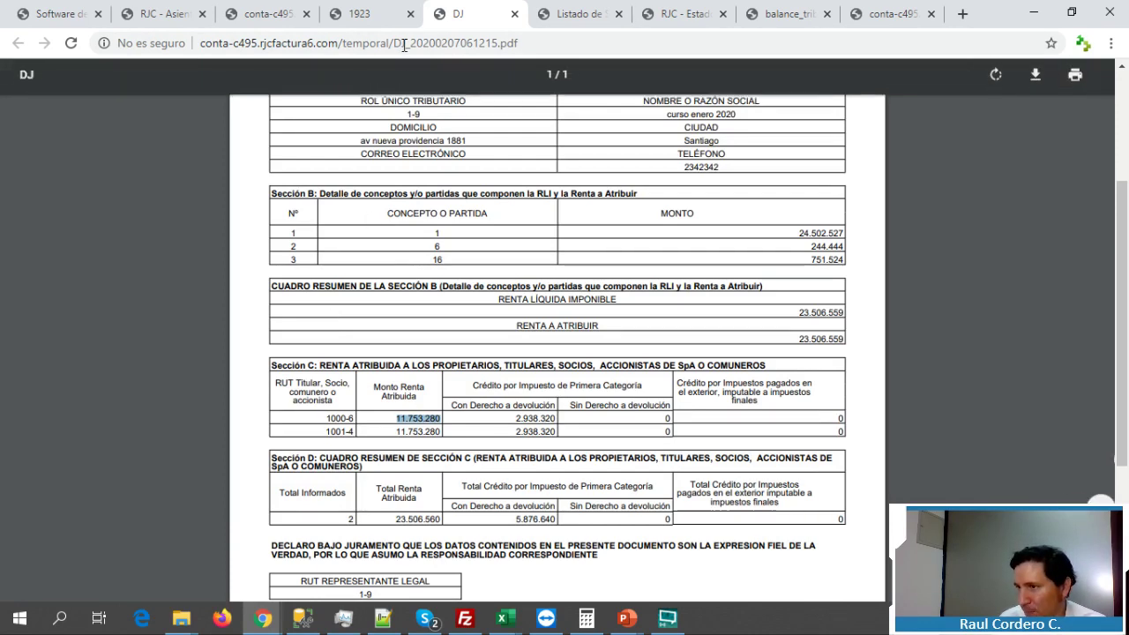
Close the Listado de Socios and Estado de Resultado pages and return to the Agregar Comprobante form
left_click(381, 16)
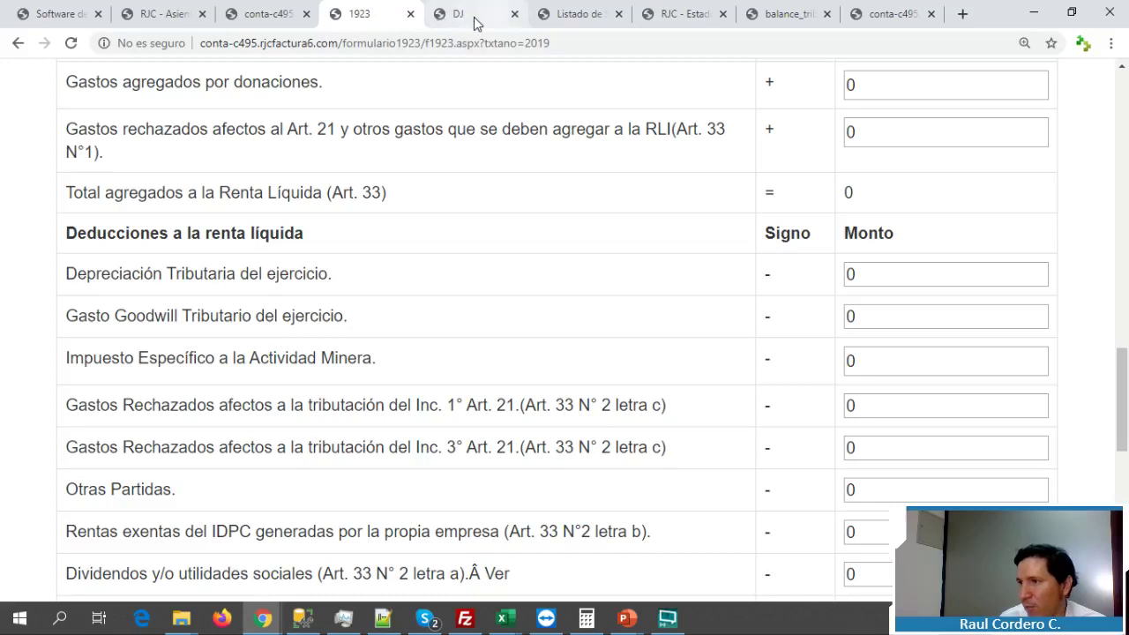
left_click(579, 14)
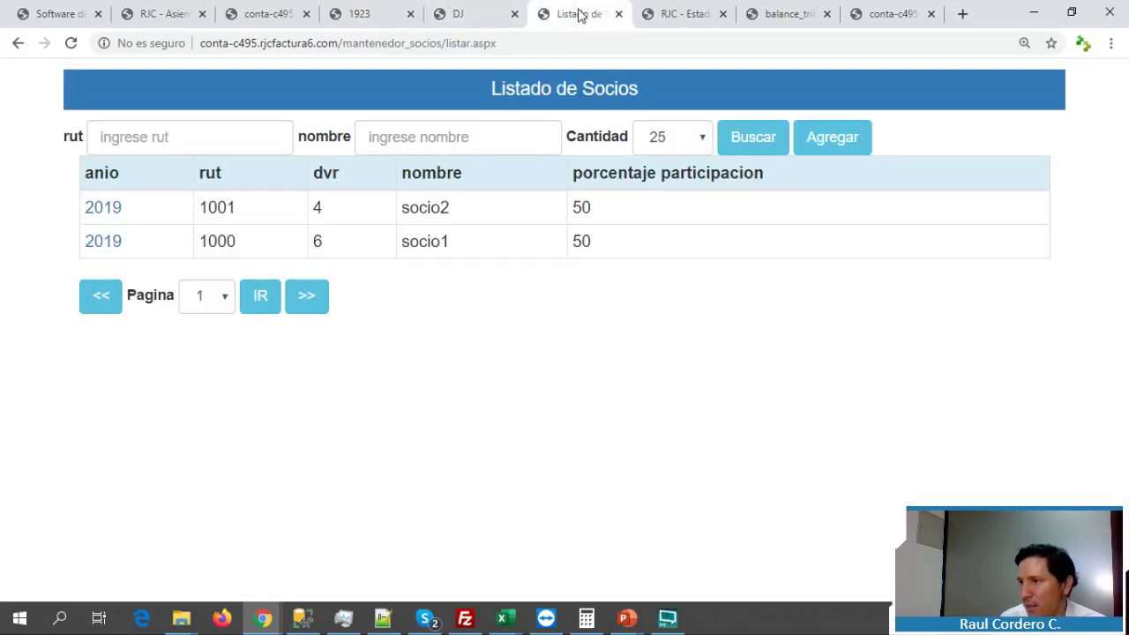
left_click(619, 15)
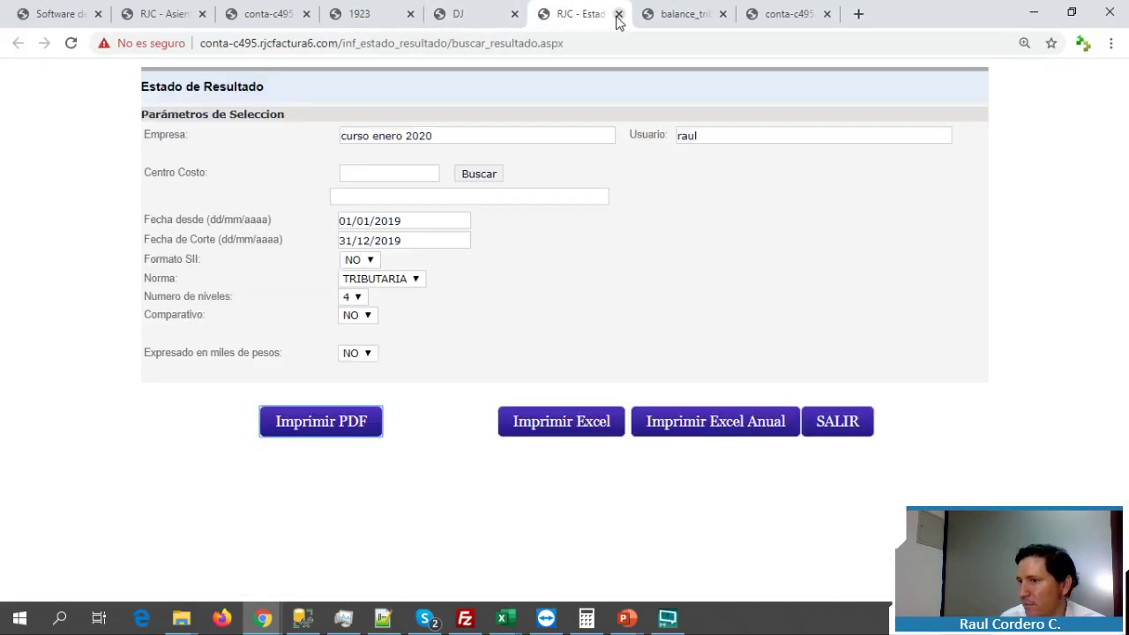
left_click(618, 15)
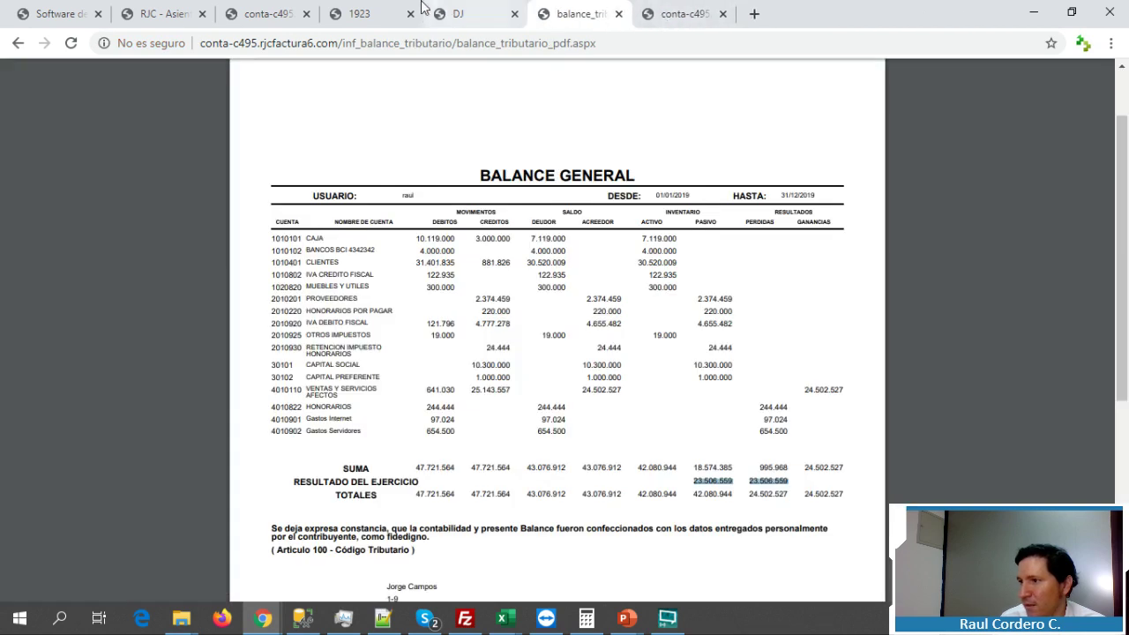
left_click(282, 16)
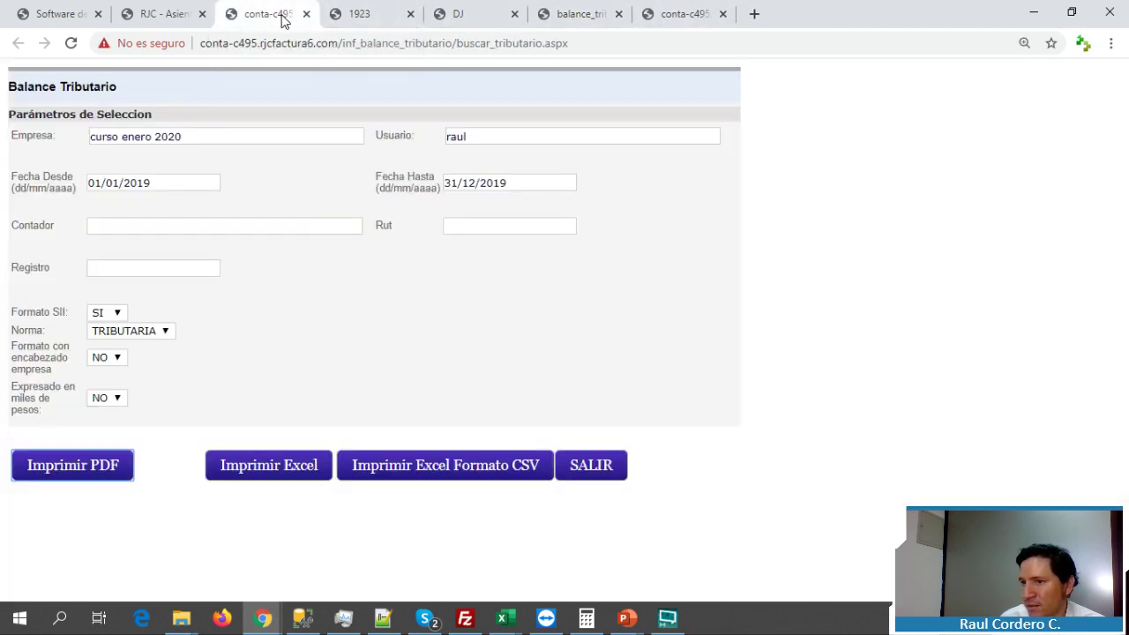
left_click(177, 13)
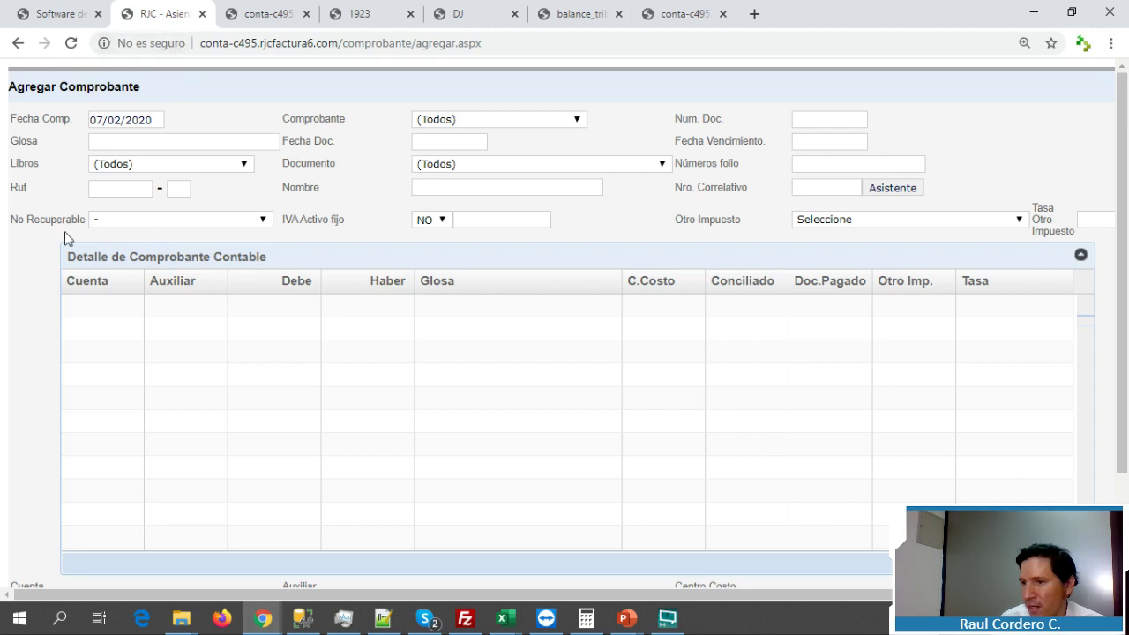
Set the voucher type to ASIENTOS DE DIARIO and enter 16 as its document number
left_click(454, 124)
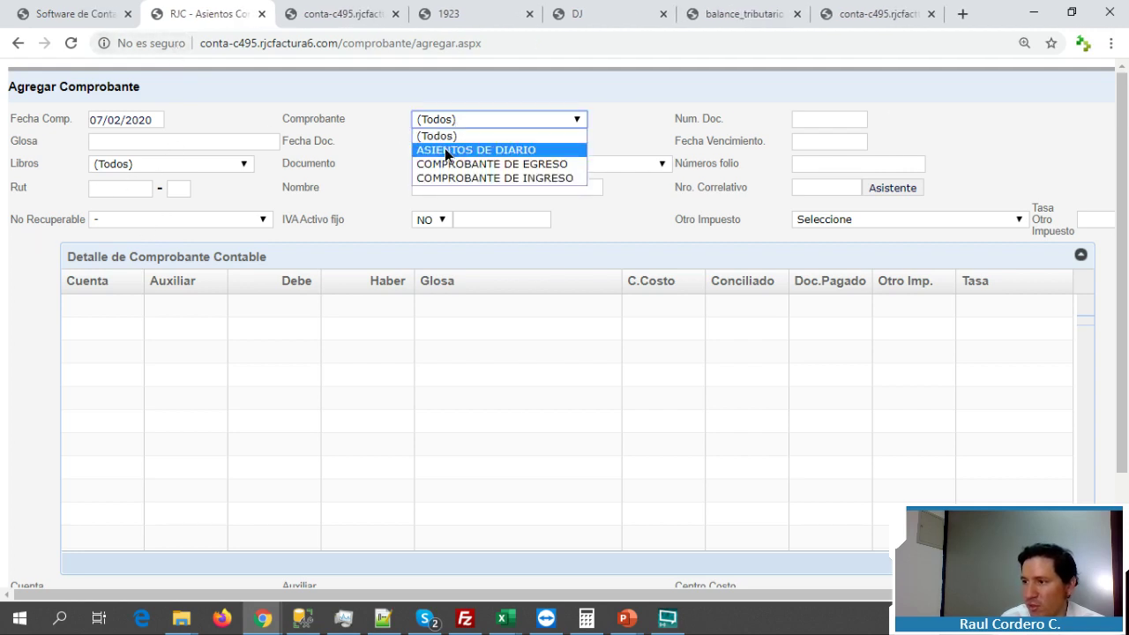
left_click(445, 149)
left_click(824, 124)
type("16")
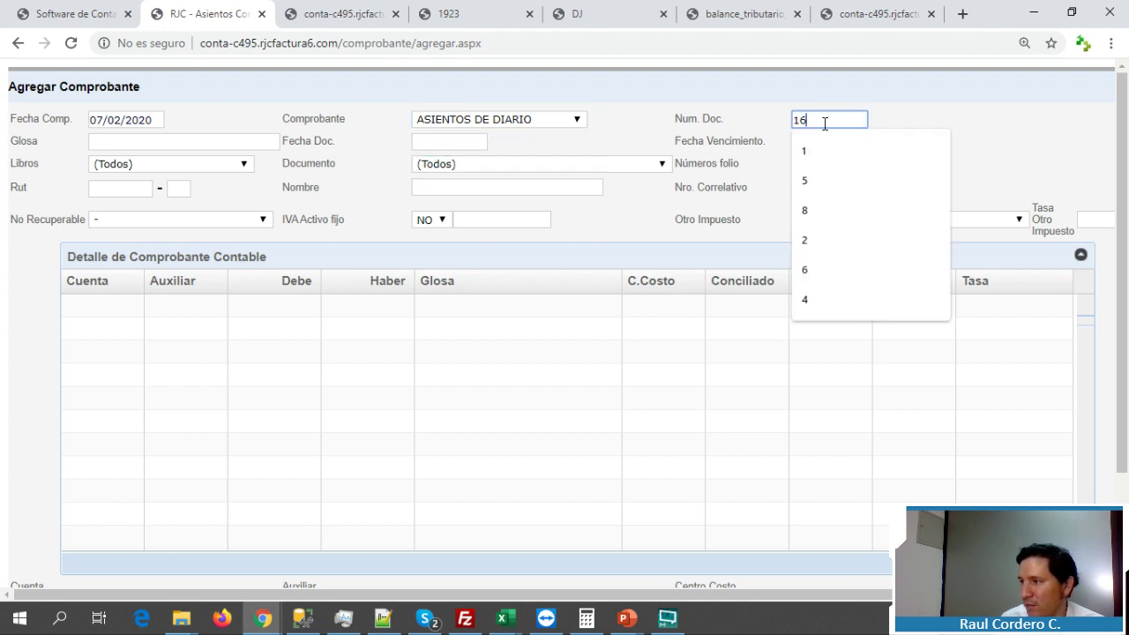
left_click(541, 123)
left_click(202, 118)
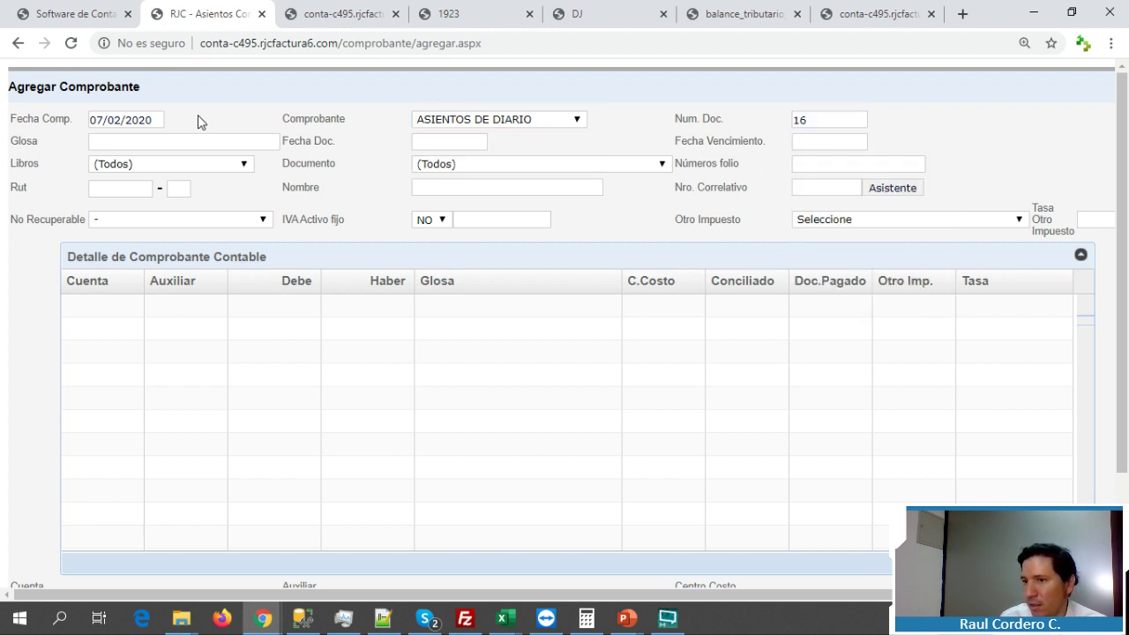
Set the voucher date to 30/06/2019
left_click(147, 124)
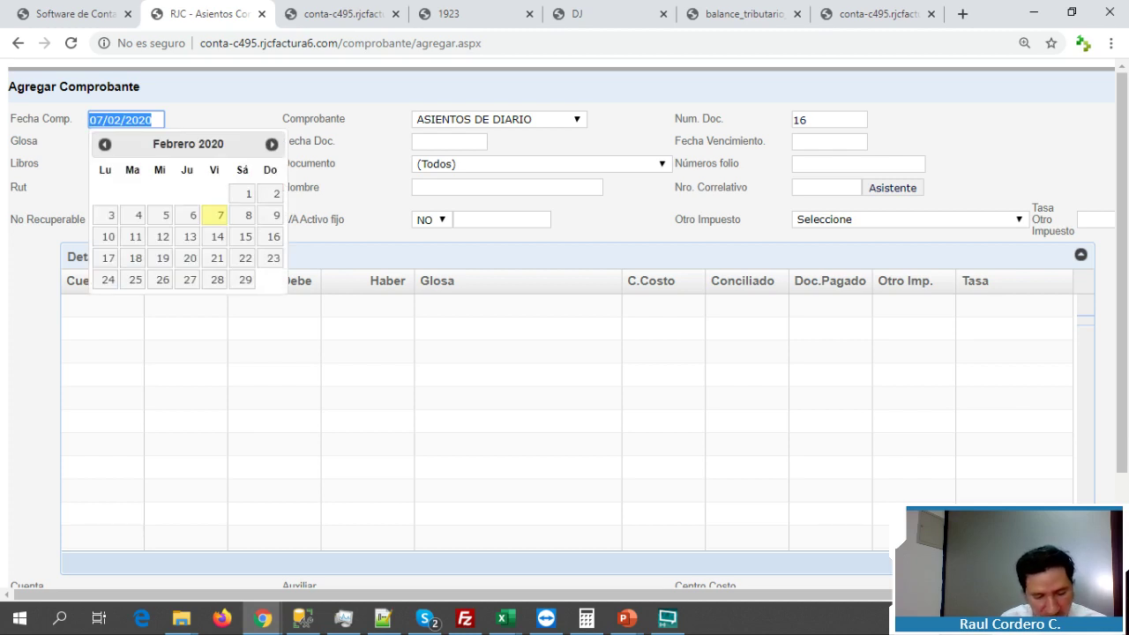
type("3")
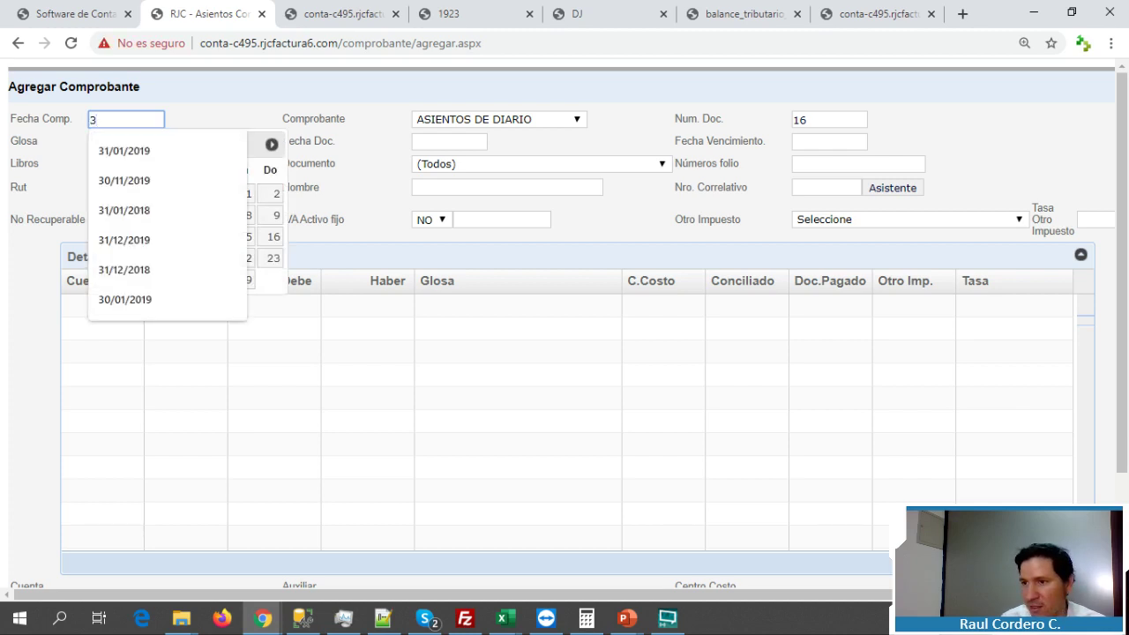
type("1")
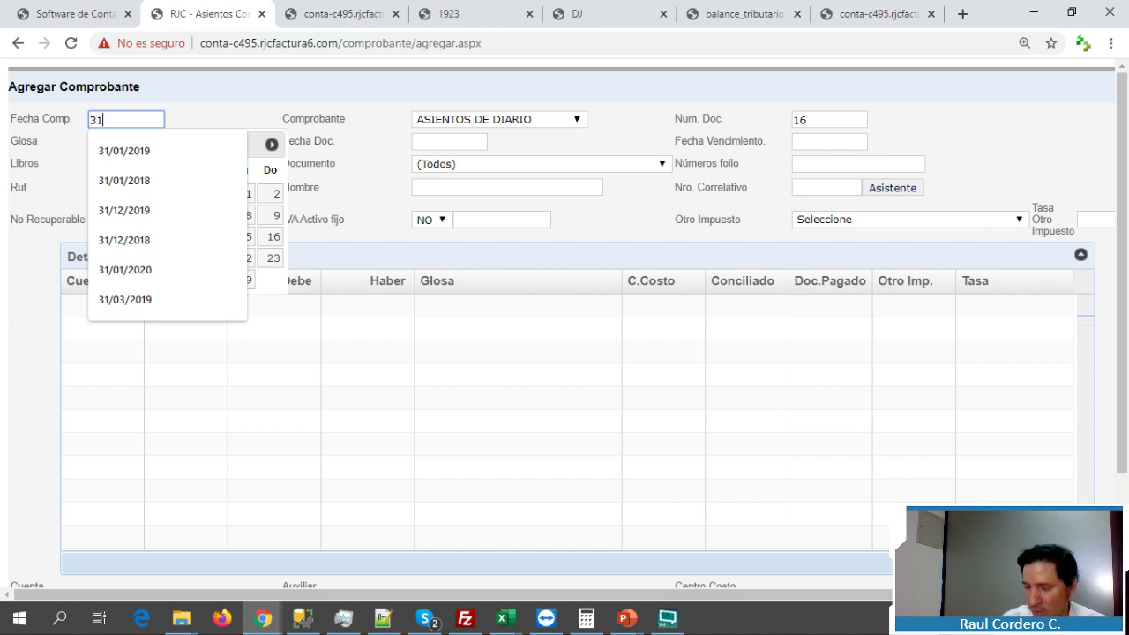
key("BackSpace")
type("0/06/")
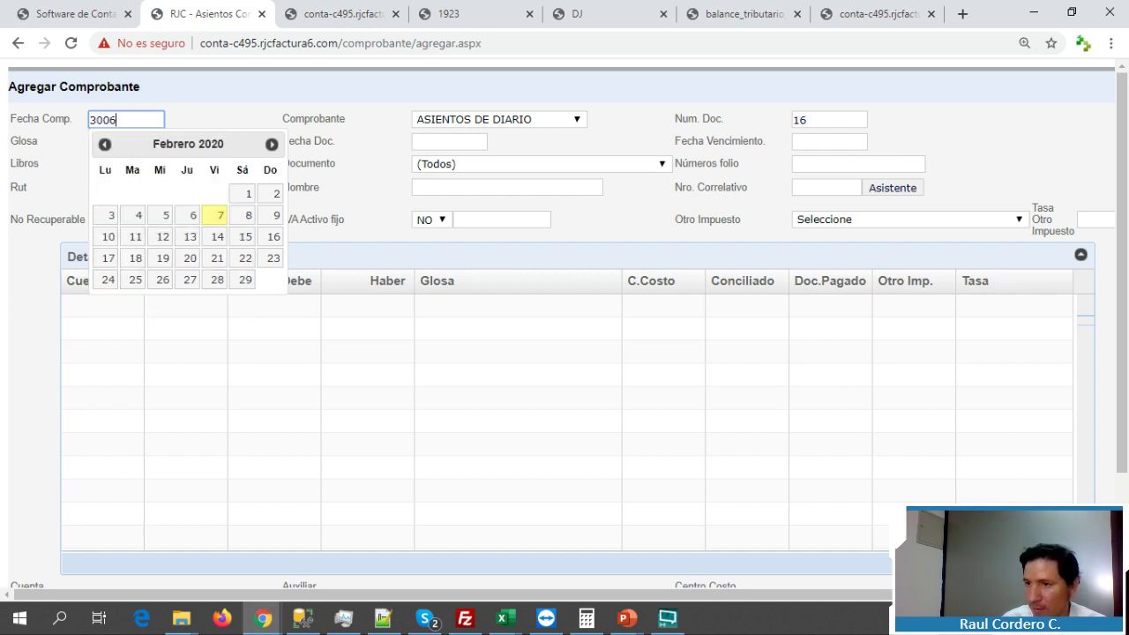
type("2019")
key("Tab")
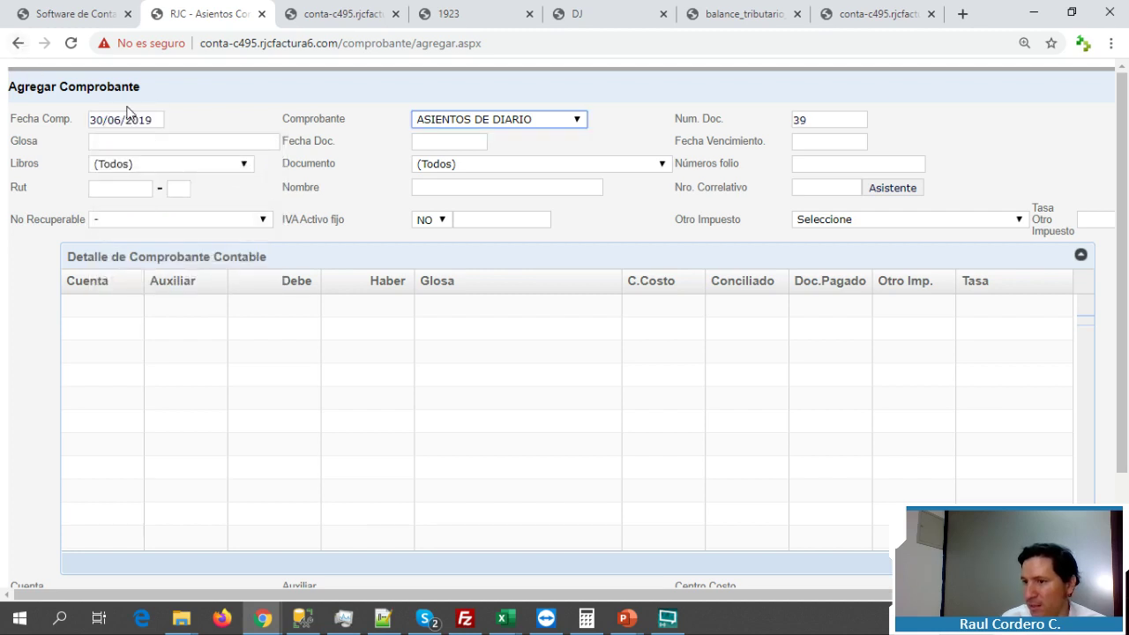
Enter "retiro socio1" as the voucher's glosa and 30/06/2016 as its document date
left_click(125, 144)
type("retiro")
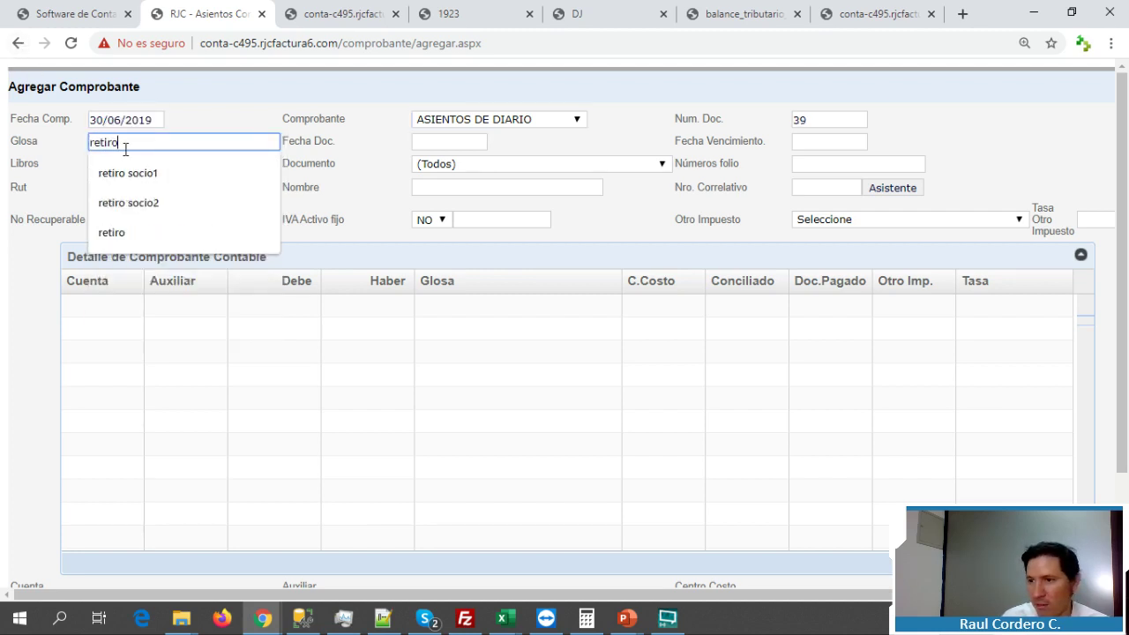
type(" socio1")
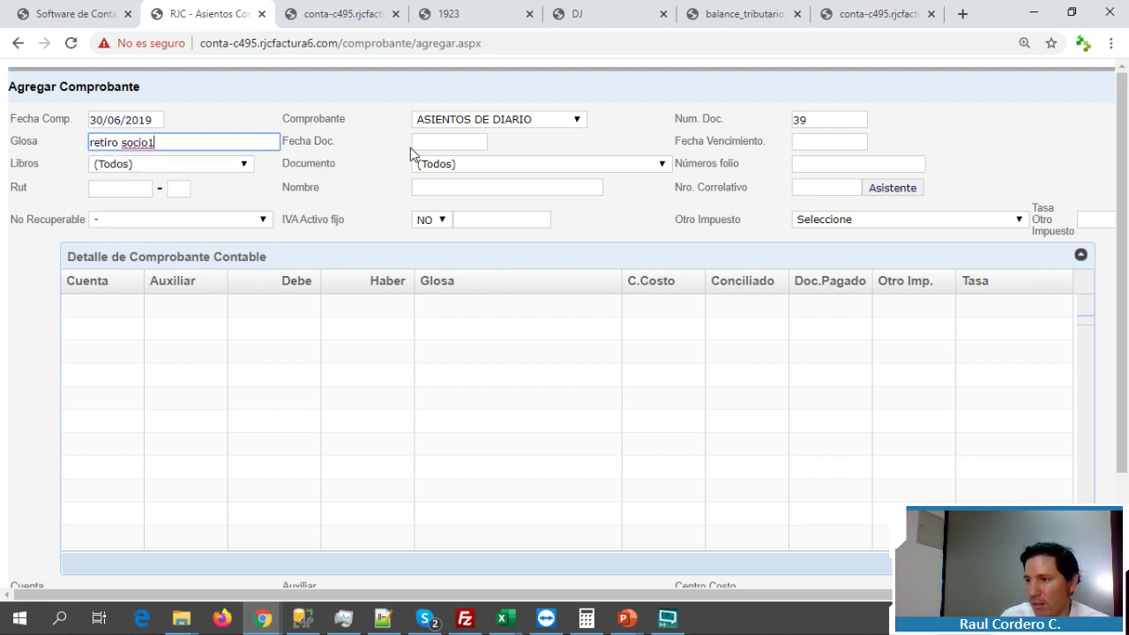
left_click(438, 143)
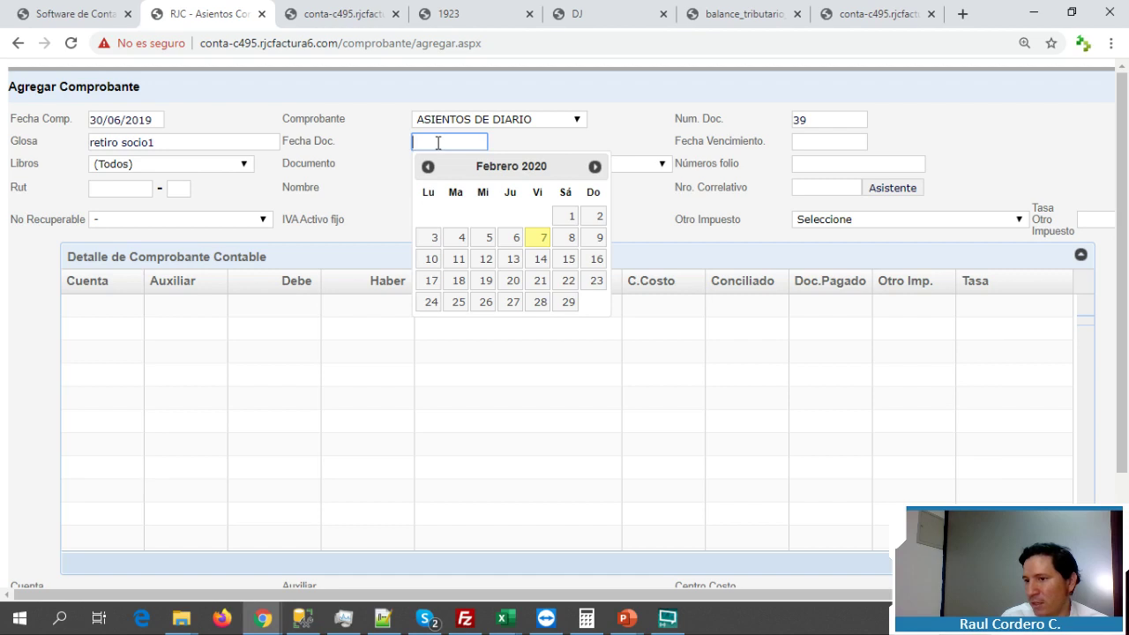
type("3")
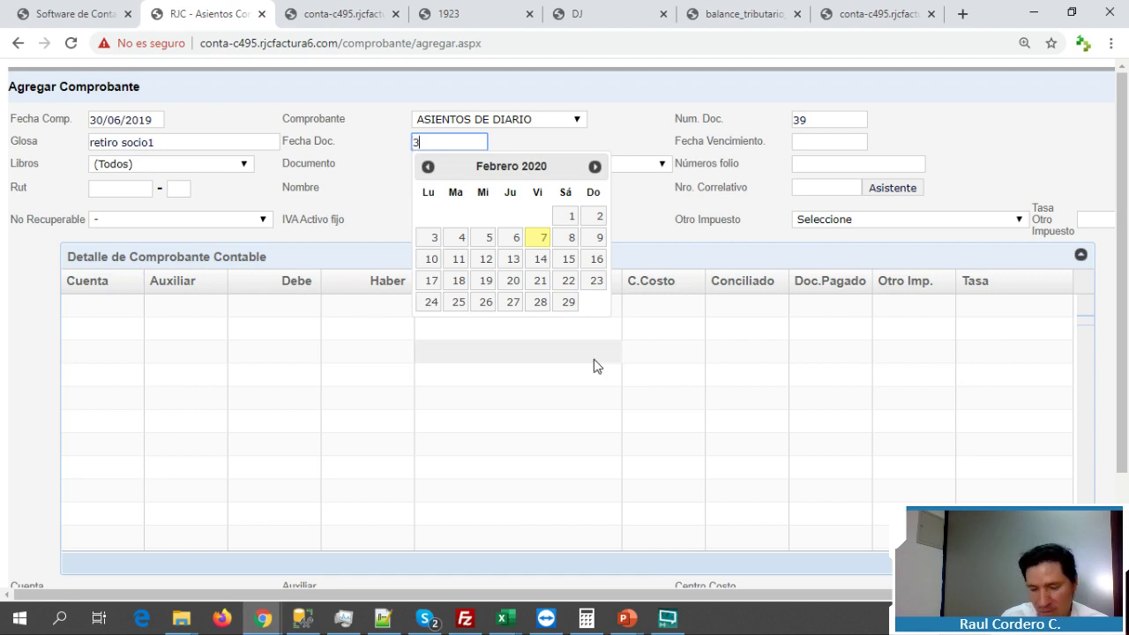
type("0/006/2016")
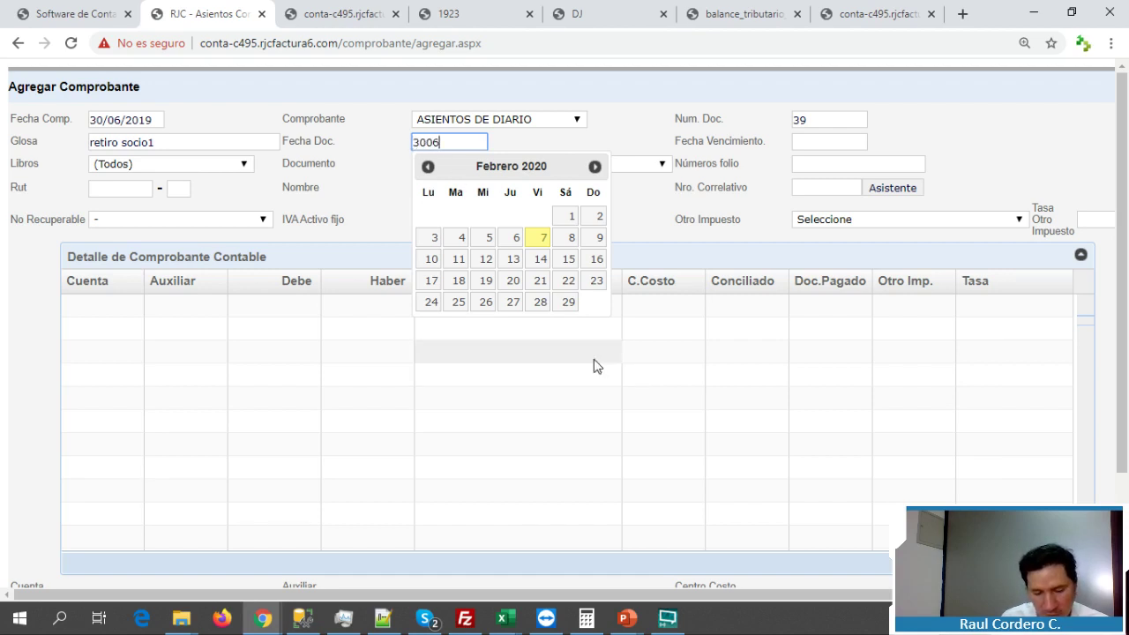
key("Tab")
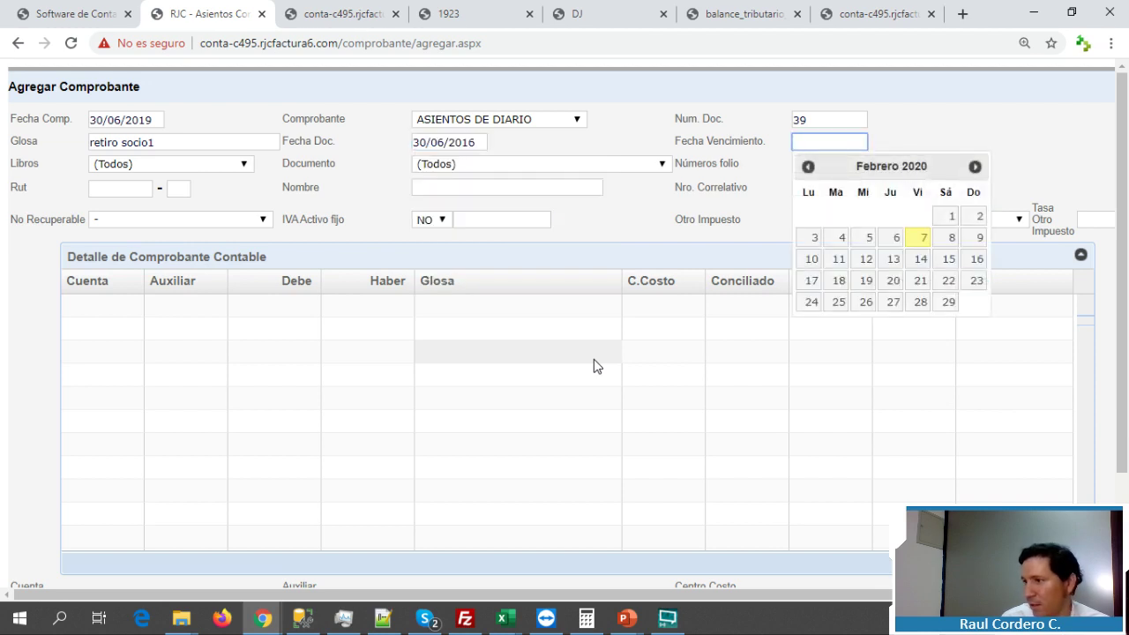
Assign the voucher to LIBRO RETIRO SOCIO and set its document type to EGRESO
left_click(180, 164)
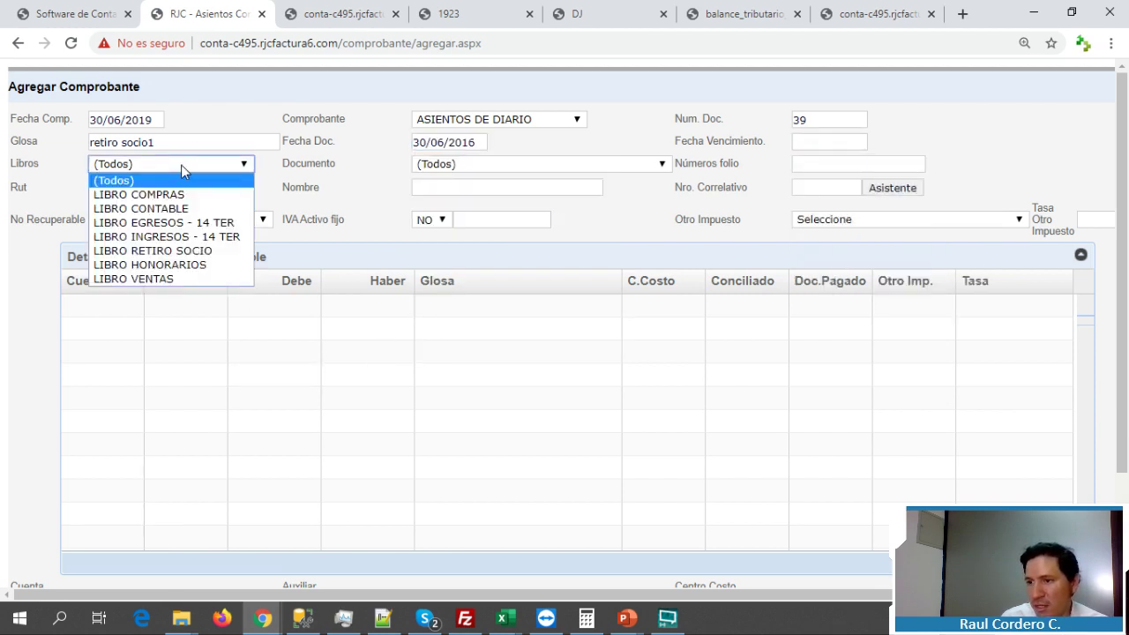
left_click(160, 253)
left_click(451, 168)
key("e")
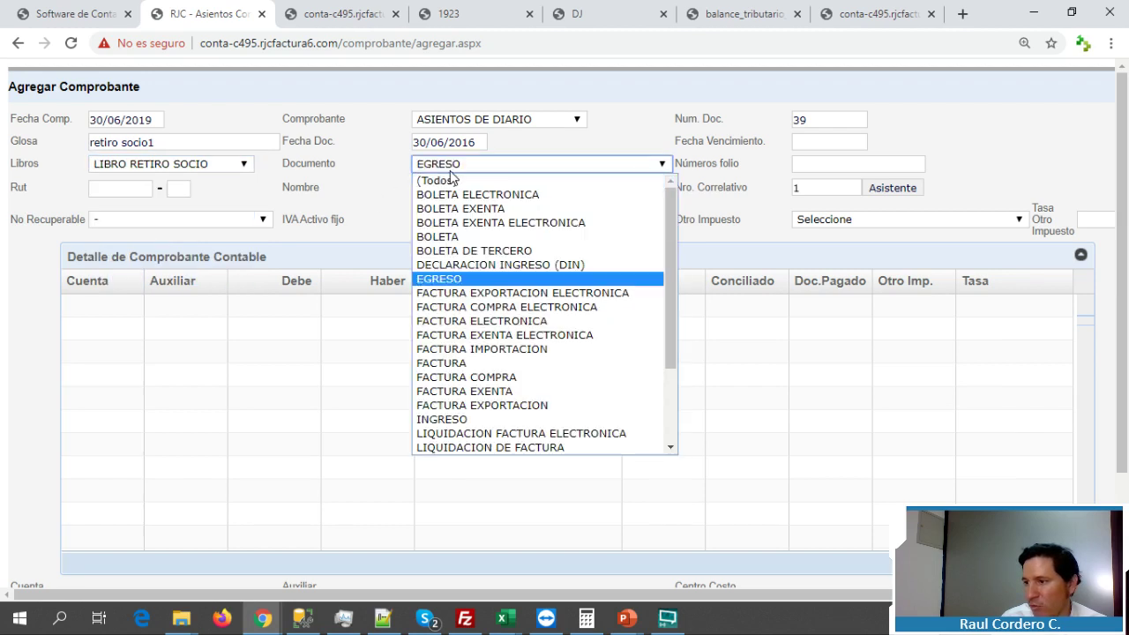
left_click(450, 170)
Leave the due date empty and enter 20190601 as the voucher's folio number
left_click(829, 142)
left_click(736, 147)
left_click(808, 165)
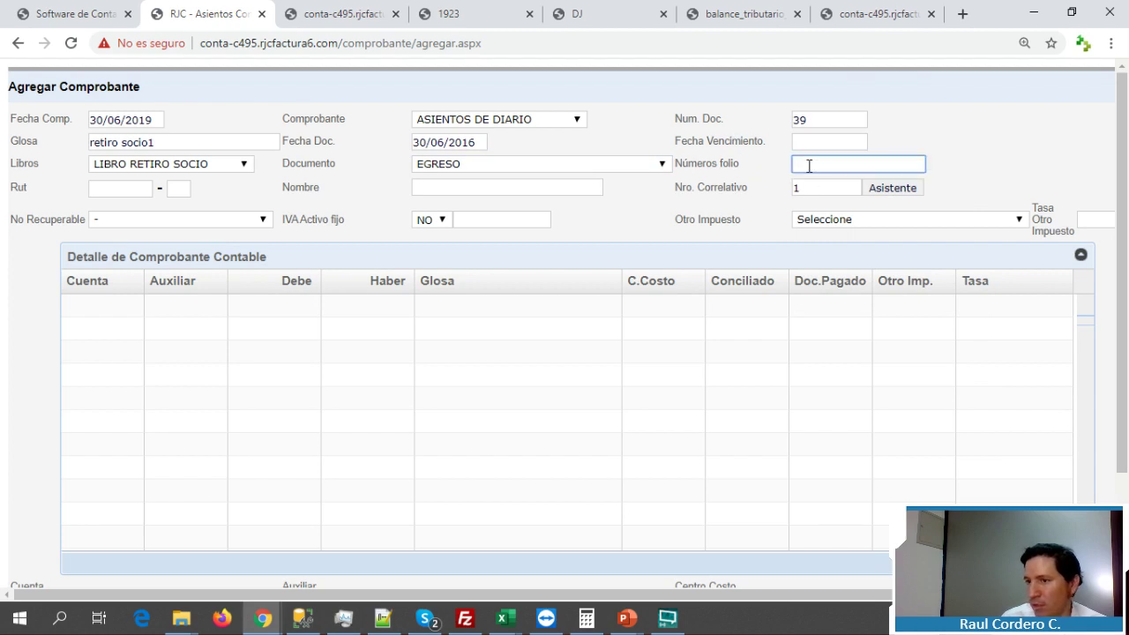
type("20")
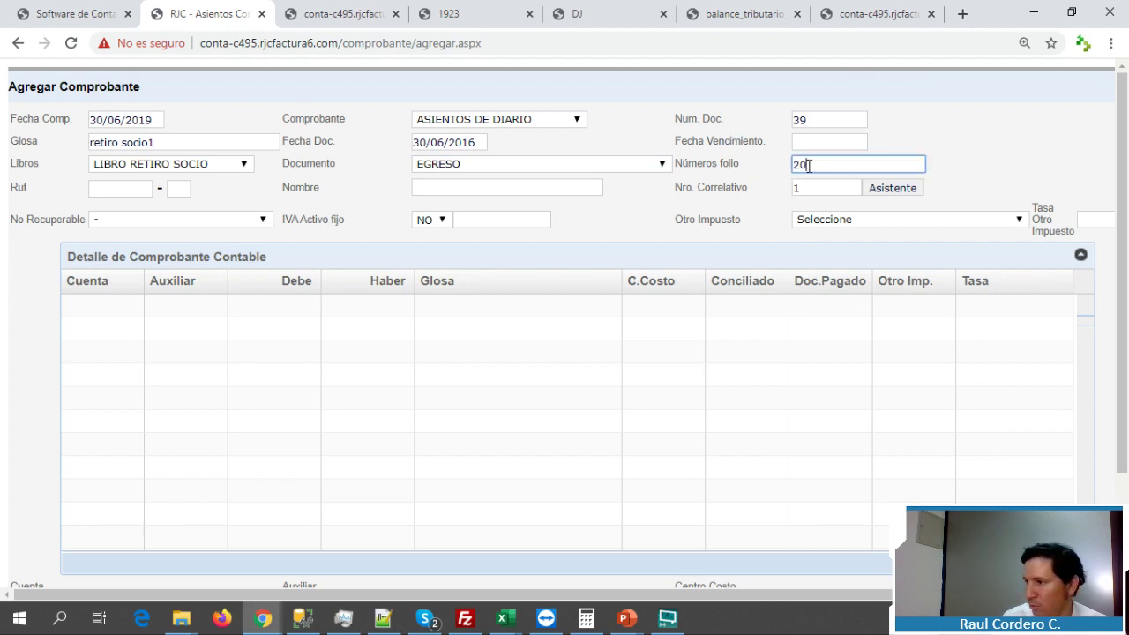
type("190601")
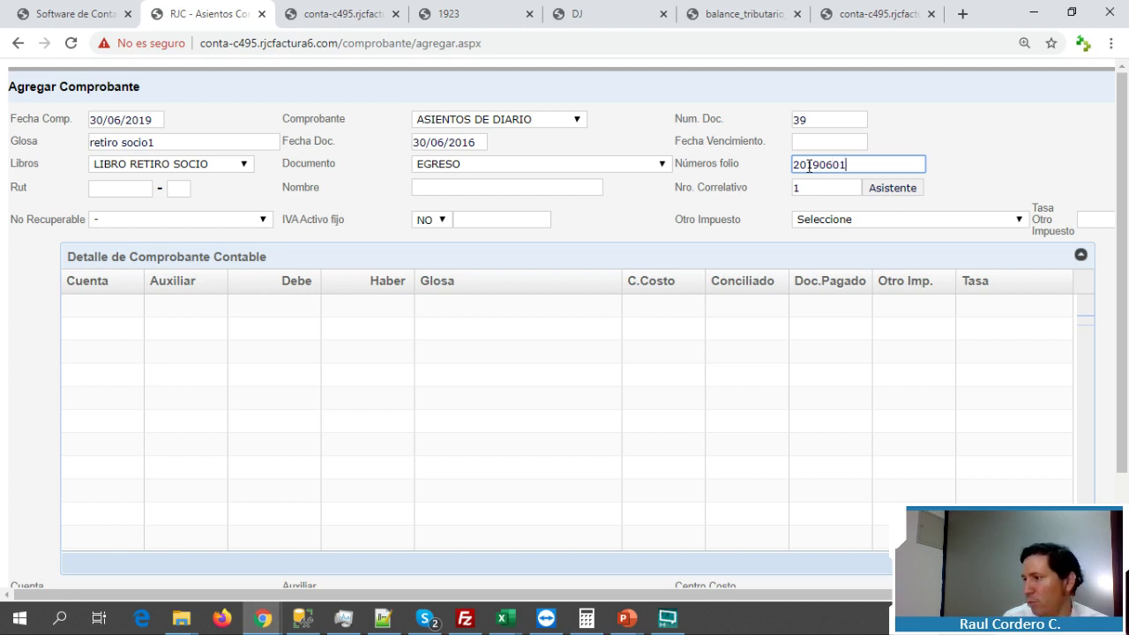
Fill in the partner's RUT with its check digit and set the name to socio1
left_click(119, 186)
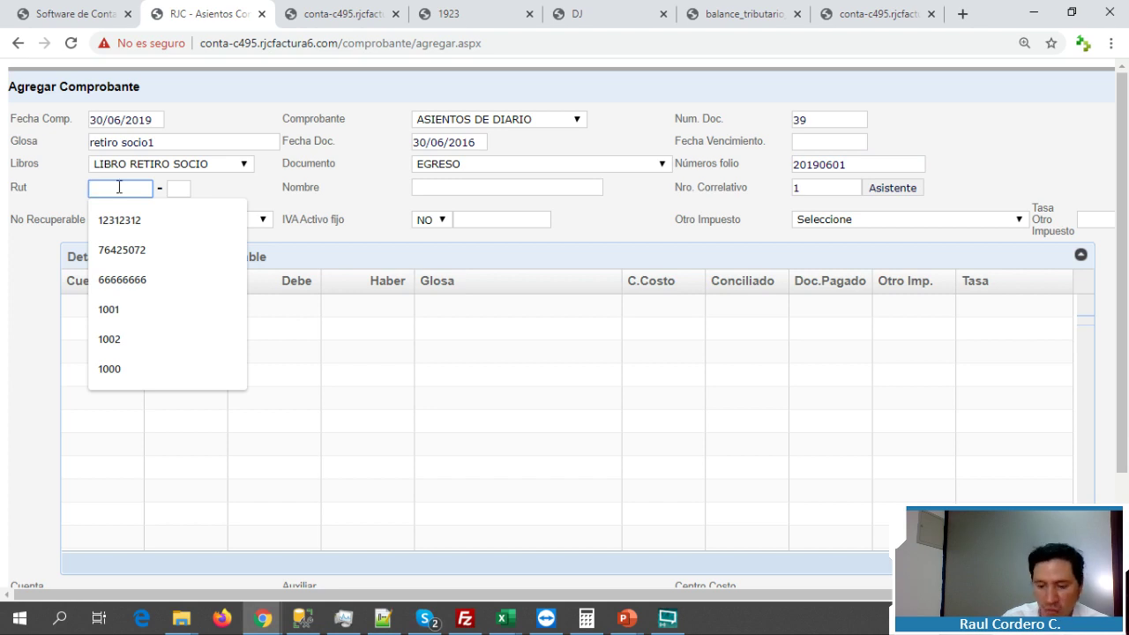
type("1000")
key("Tab")
type("6")
key("Tab")
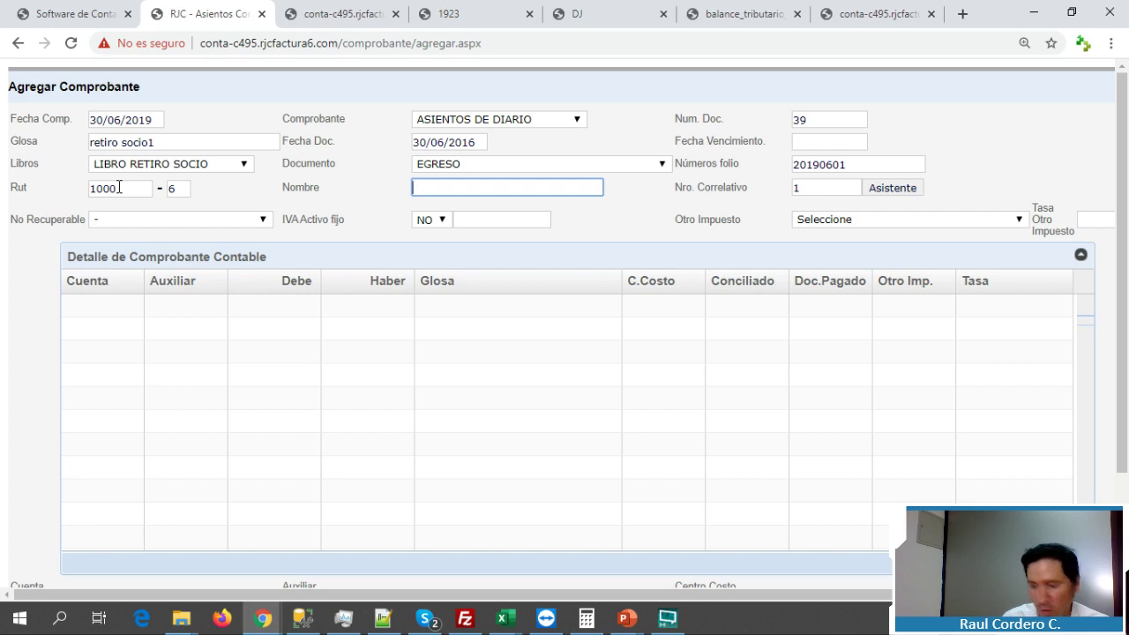
type("S")
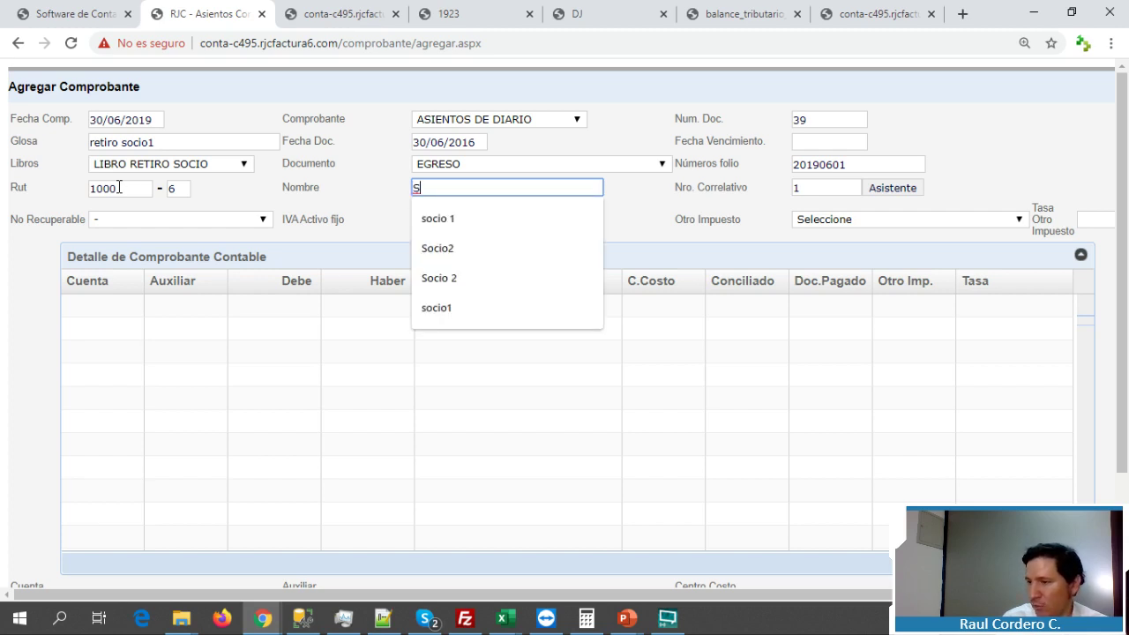
key("Down")
key("Down")
key("Down")
key("Down")
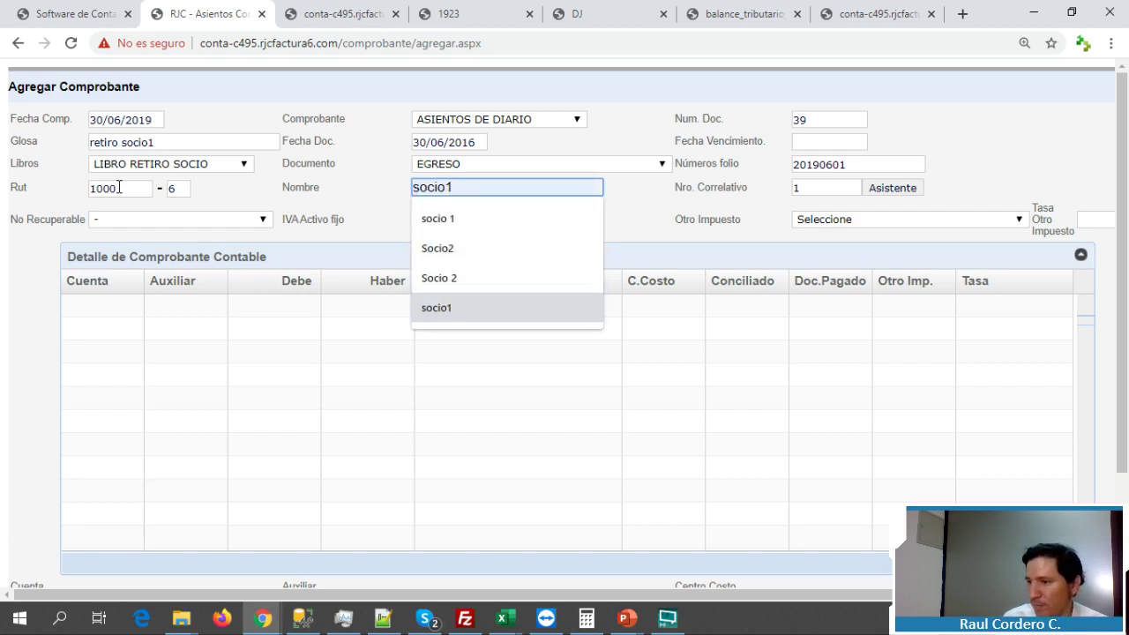
key("Tab")
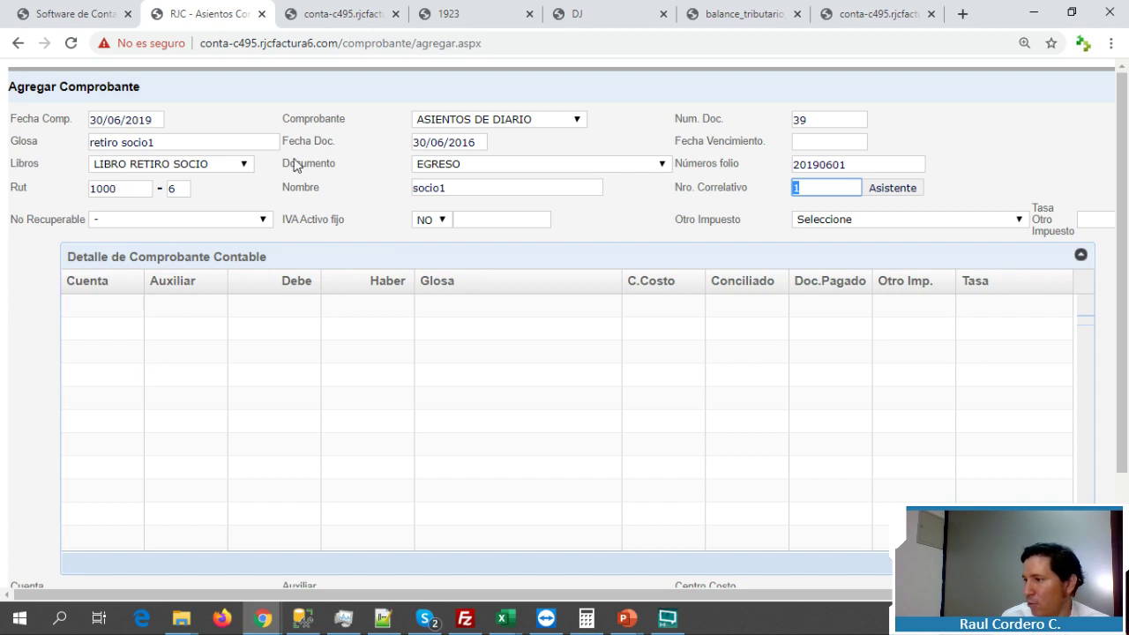
In the voucher assistant, filter the accounts to PATRIMONIO and choose the CTA CTE SOCIO 1 account as the Cuenta SOCIO
left_click(897, 189)
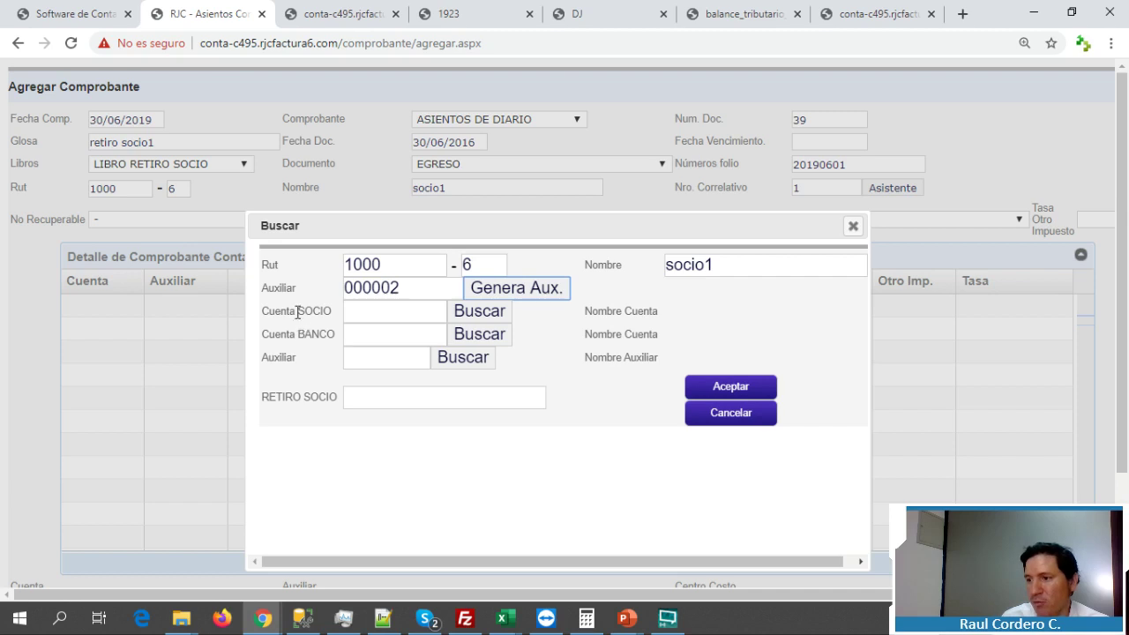
left_click(477, 316)
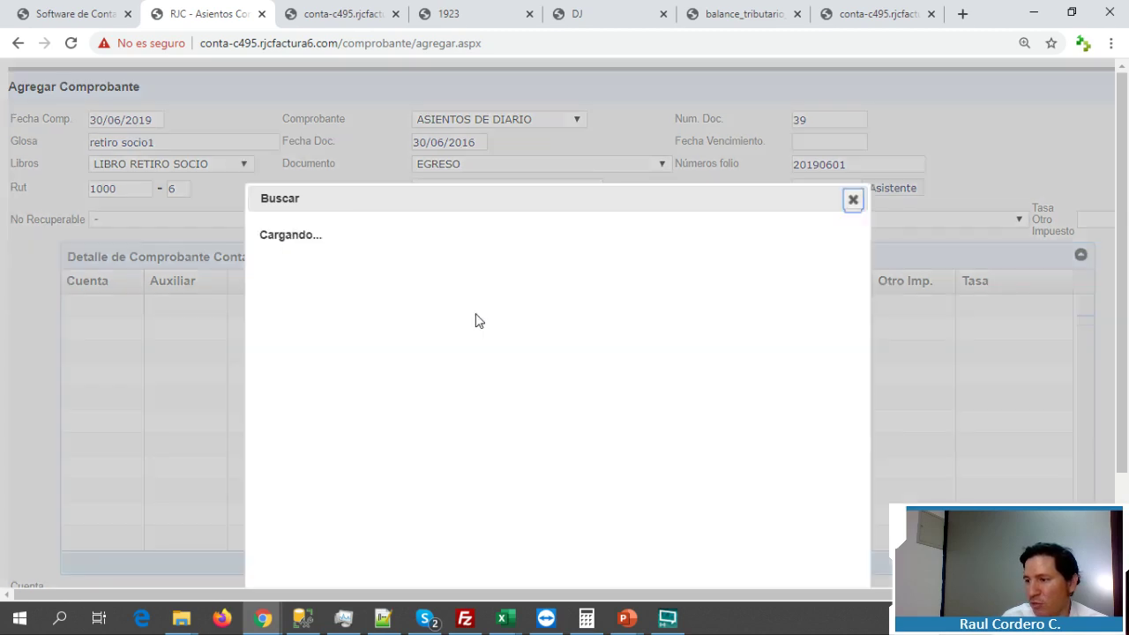
left_click(397, 286)
left_click(604, 240)
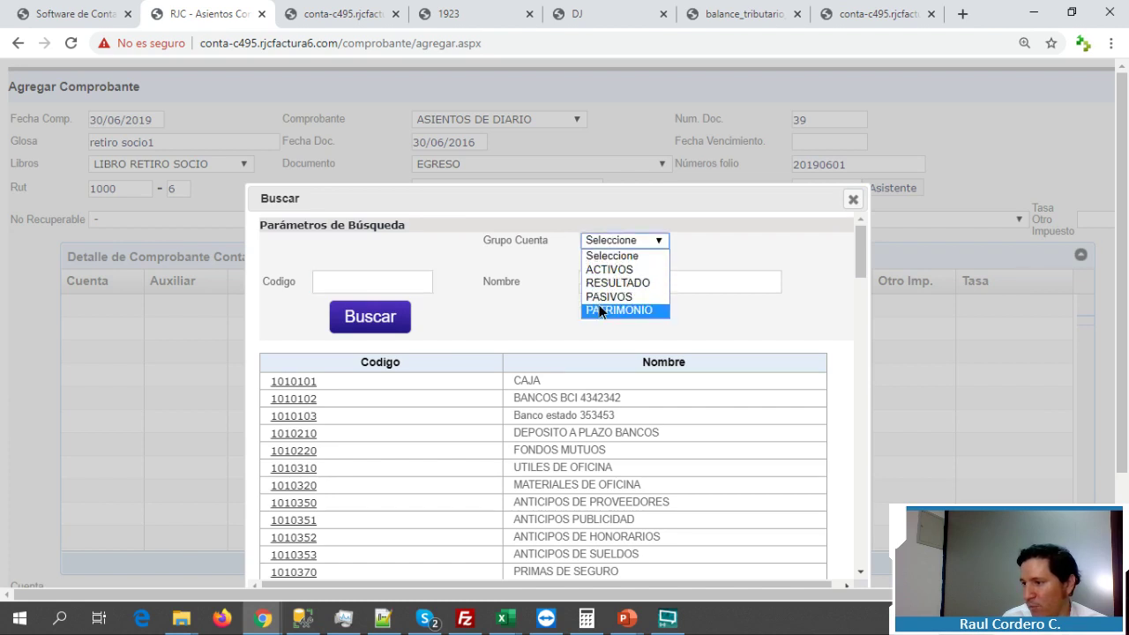
left_click(617, 310)
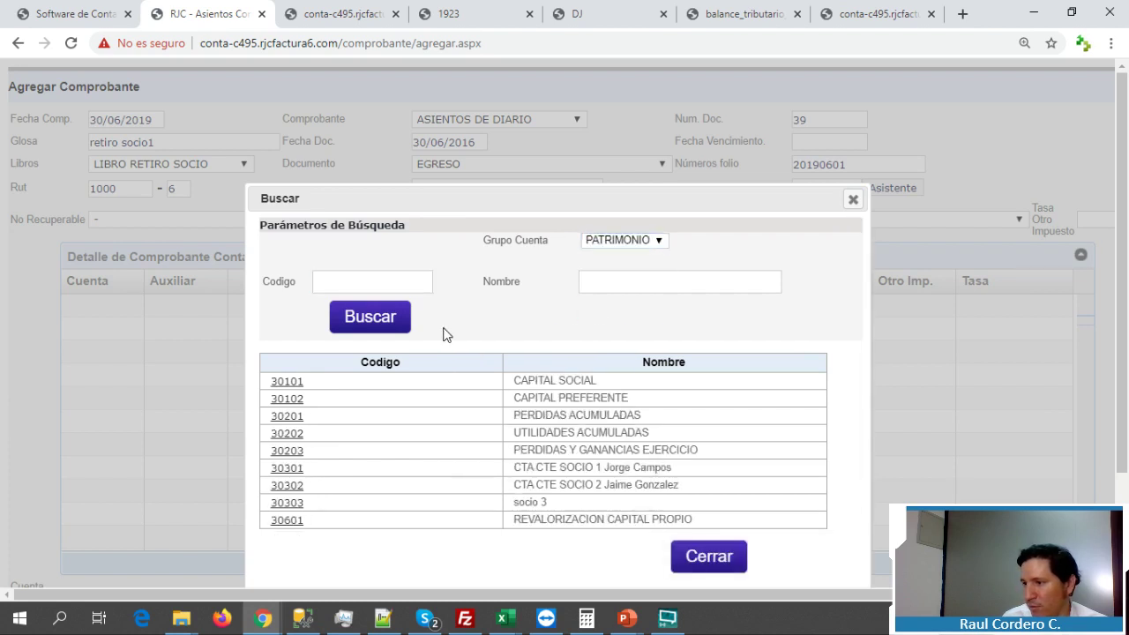
left_click(286, 468)
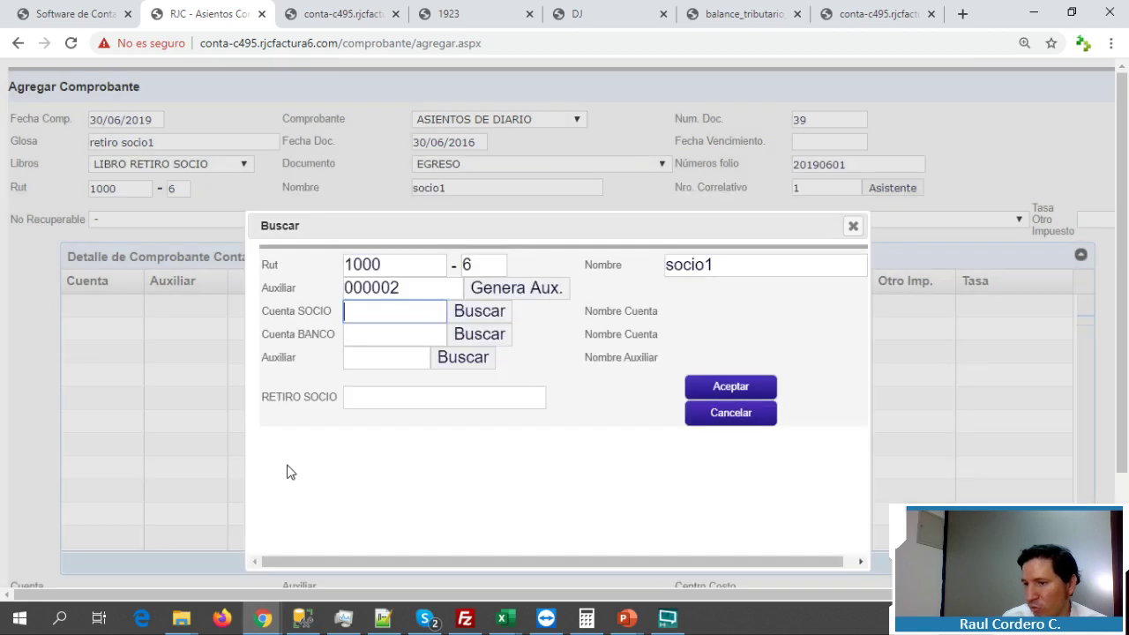
Look up the accounts for Cuenta BANCO and choose 1010102, the BANCOS BCI account
left_click(355, 337)
left_click(476, 335)
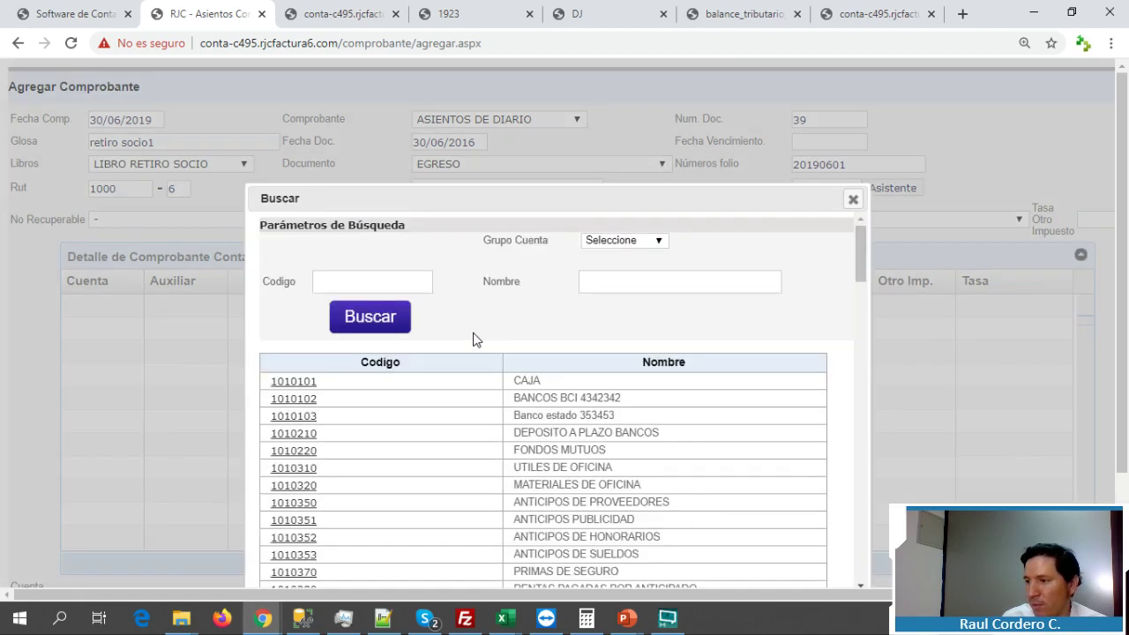
left_click(294, 401)
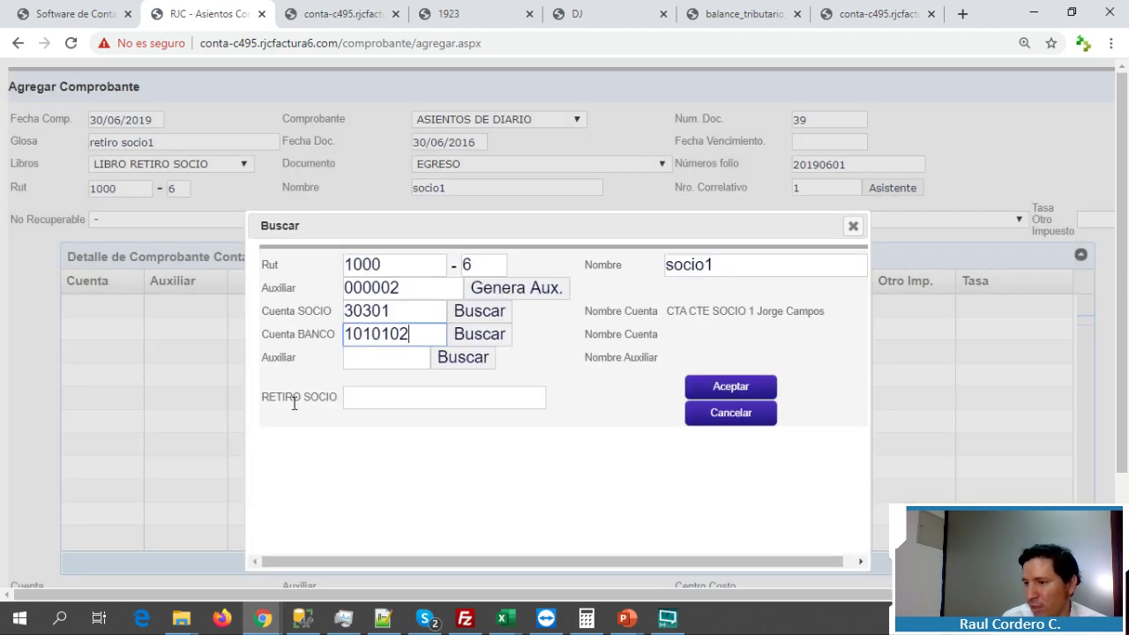
Enter 5.753.280 as the RETIRO SOCIO amount
left_click(369, 398)
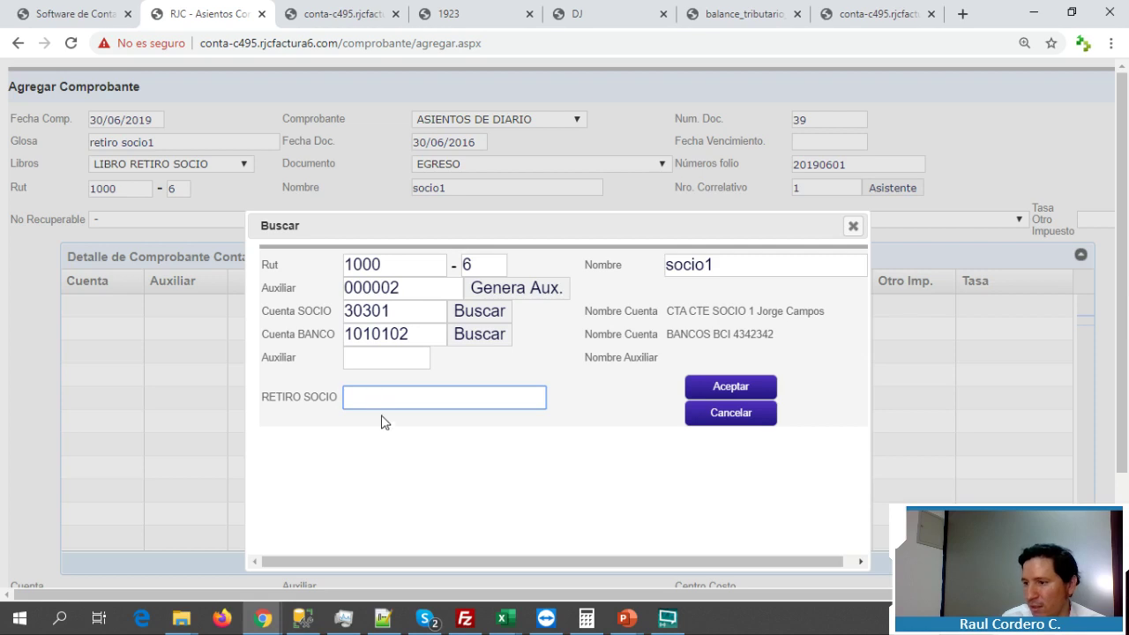
type("11.753.280")
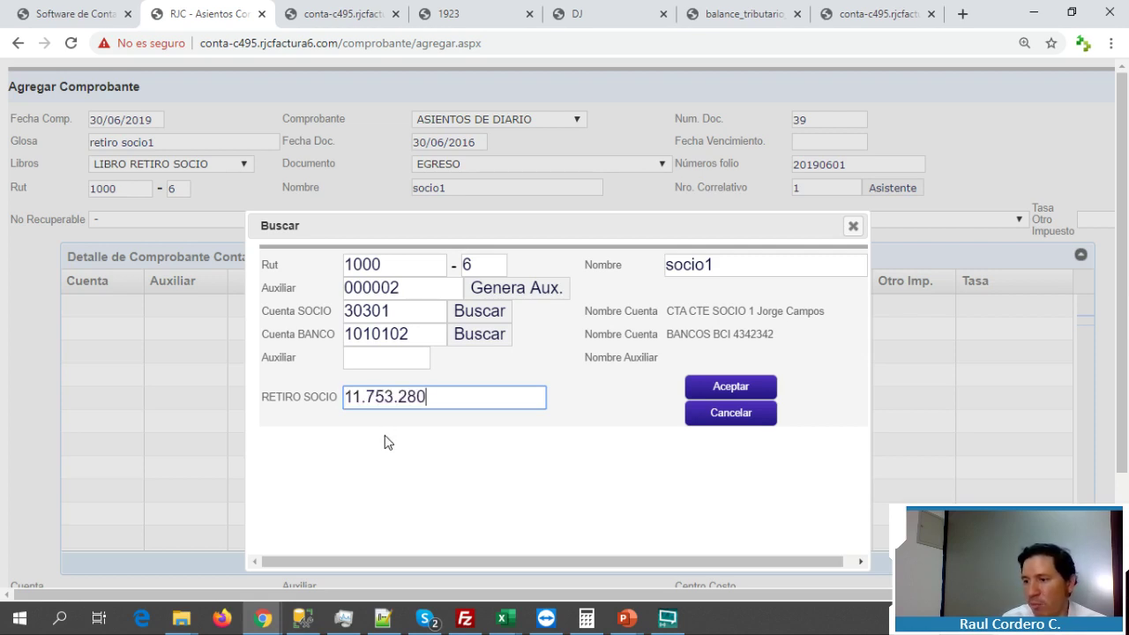
key("shift+Left")
key("shift+Left")
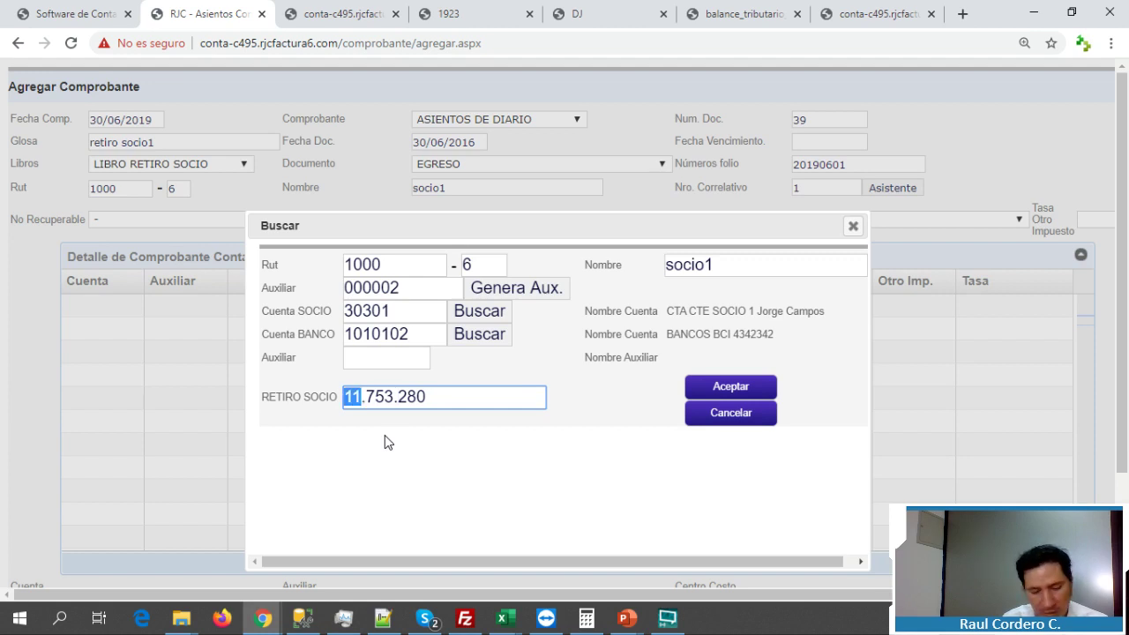
type("5")
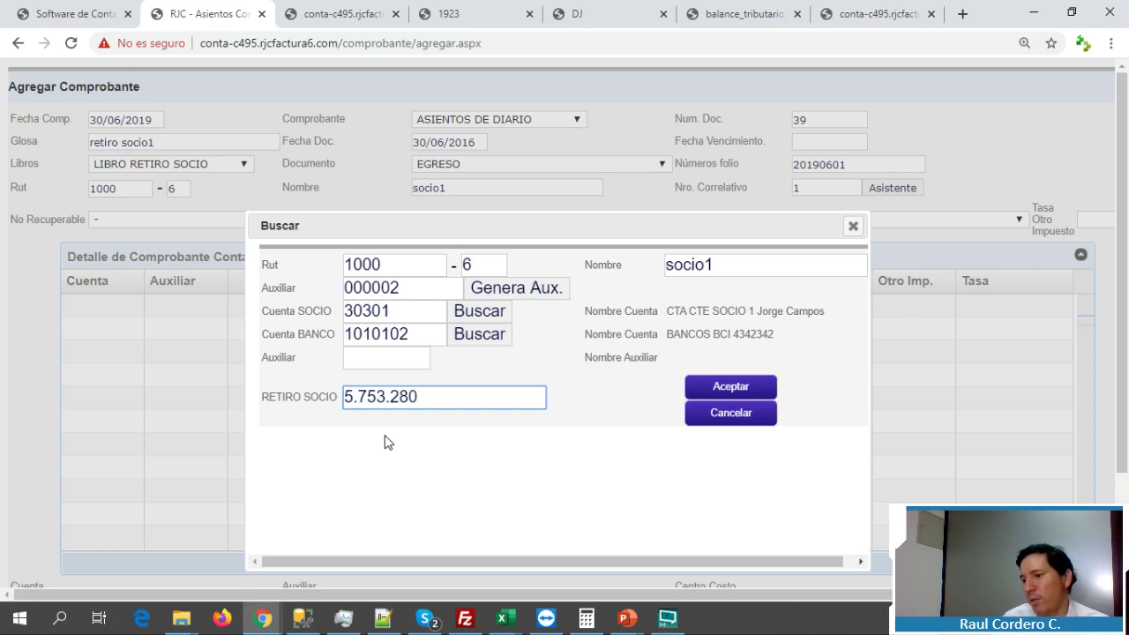
Remove the thousands separators from the withdrawal amount and accept the assistant to generate the voucher's detail lines
left_click(749, 384)
left_click(392, 401)
key("BackSpace")
left_click(360, 398)
key("BackSpace")
left_click(728, 388)
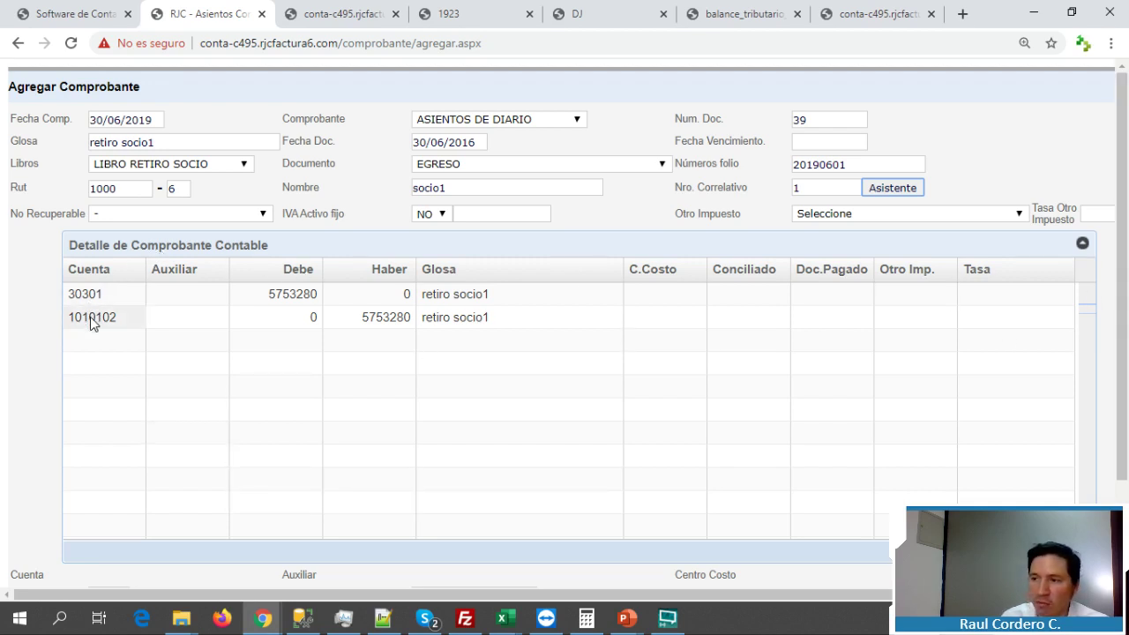
Try to save the voucher with its 30/06/2019 date
left_click_drag(1127, 323, 1127, 404)
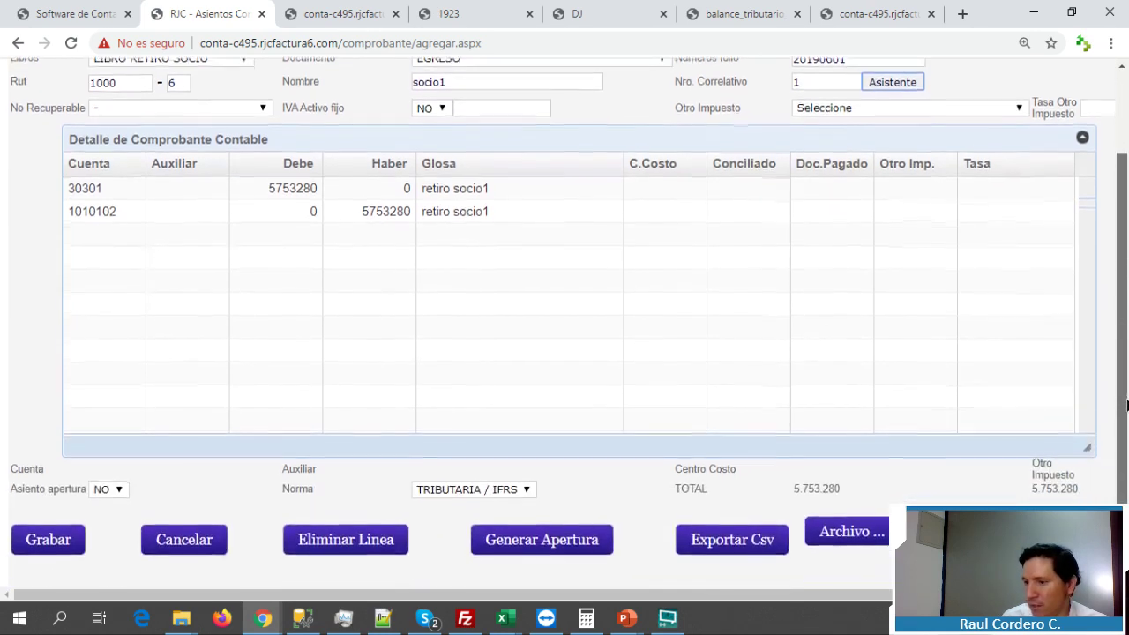
left_click(45, 538)
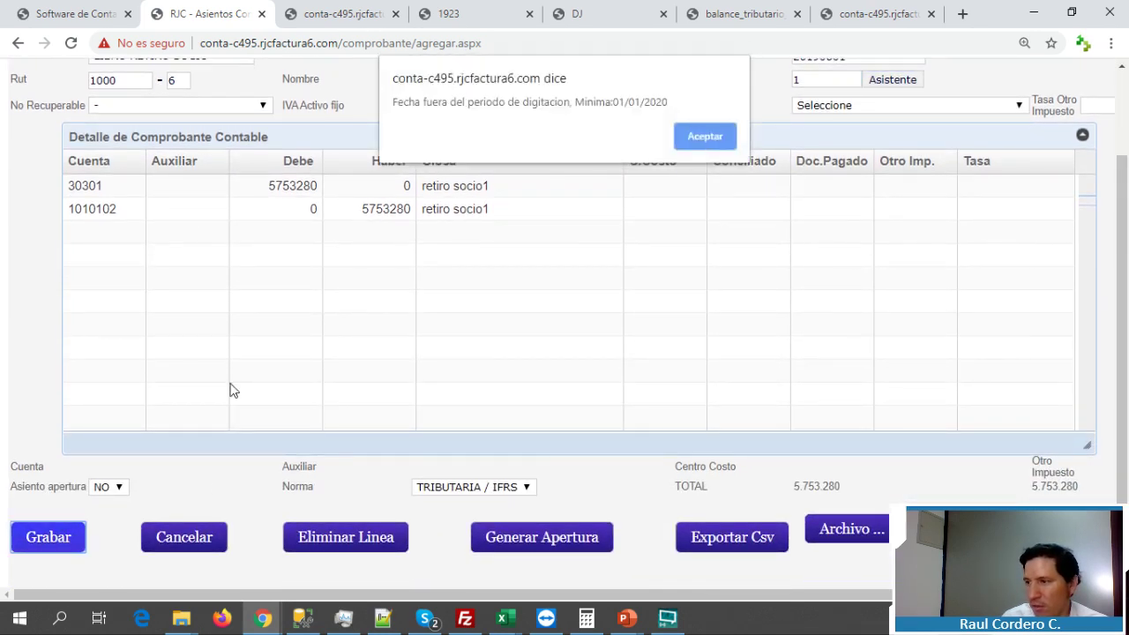
left_click(695, 134)
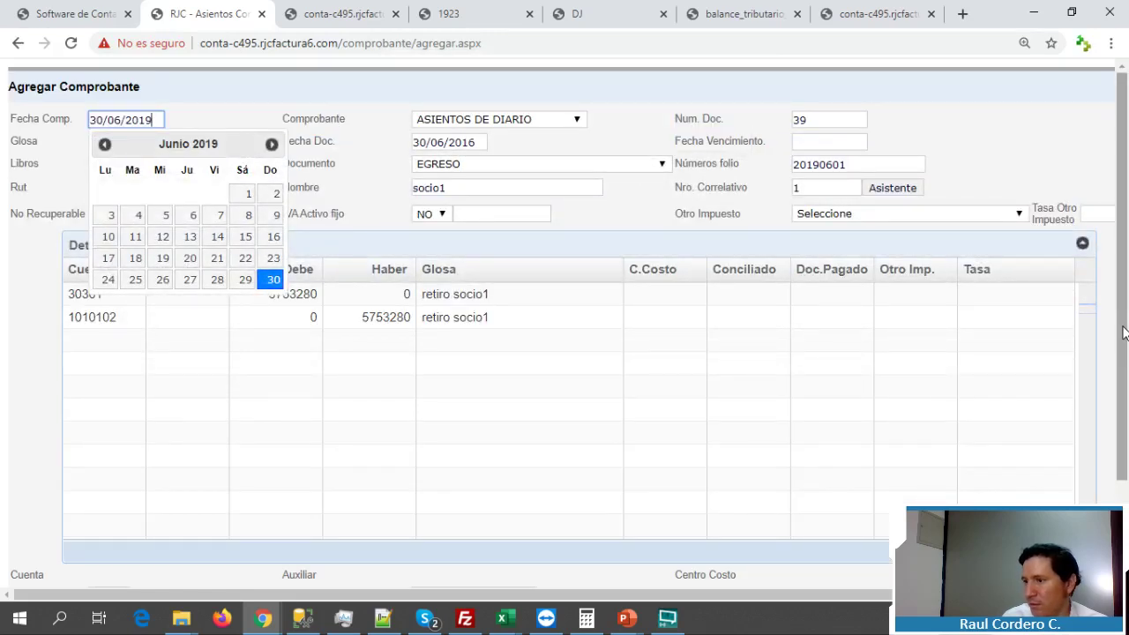
left_click(260, 104)
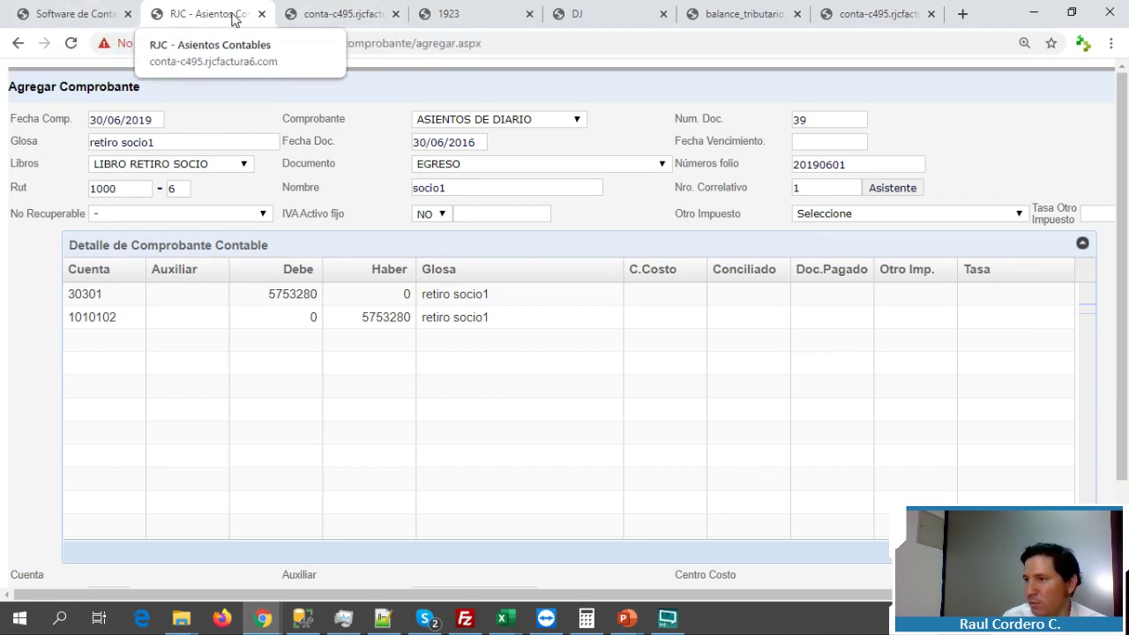
Open the accounting system's Configuración page from its main page
left_click(55, 16)
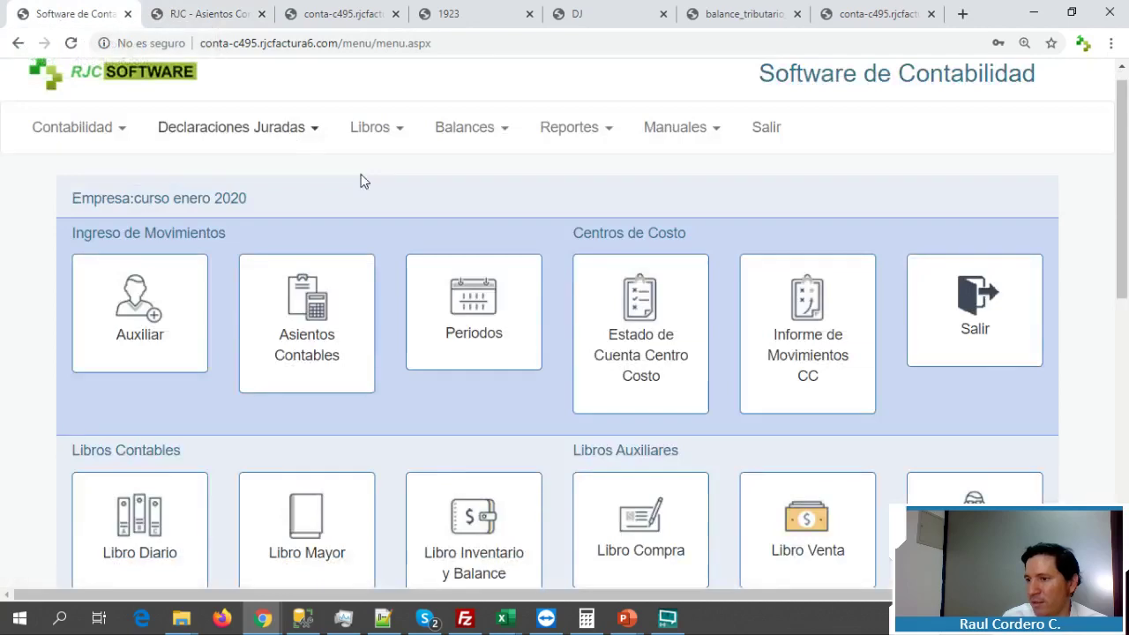
scroll(565, 353, "down", 3)
scroll(318, 461, "down", 5)
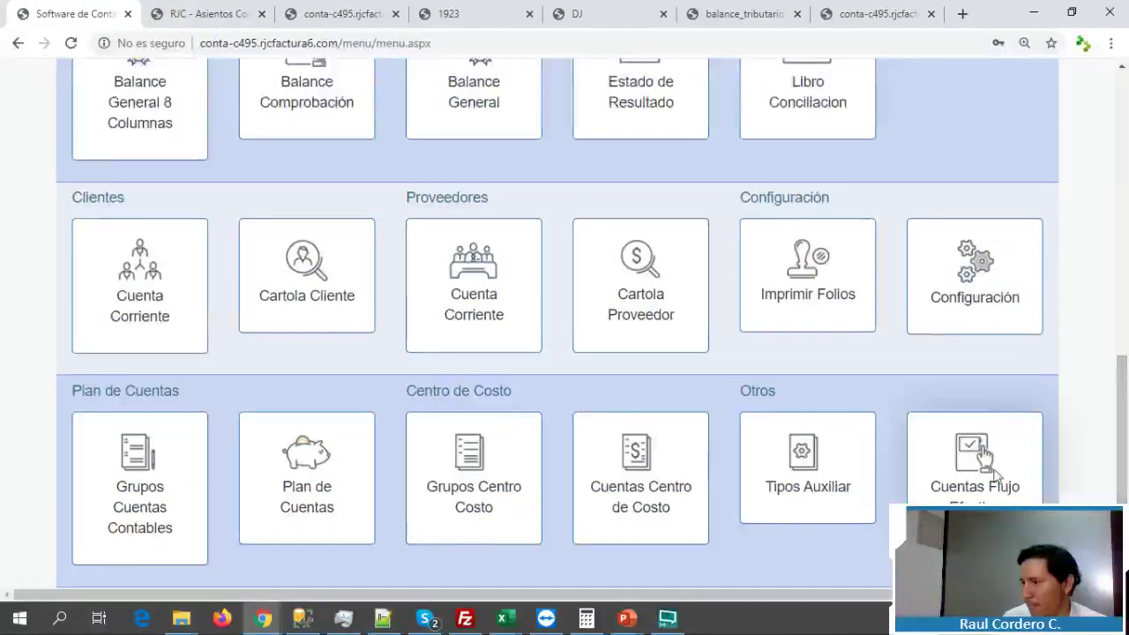
left_click(981, 275)
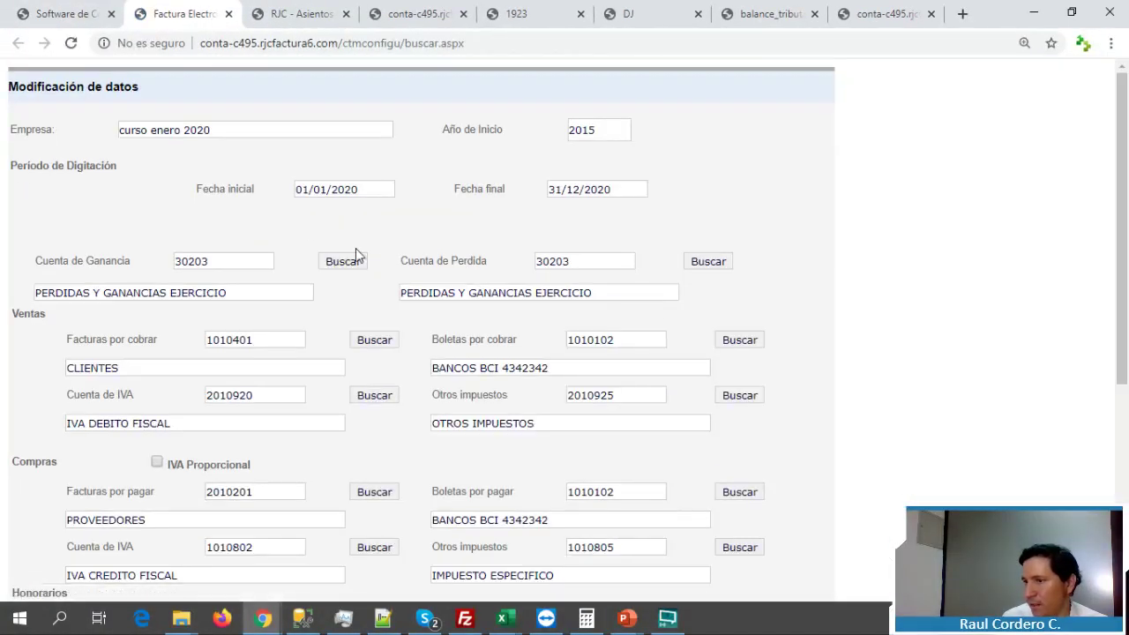
Set the Fecha inicial of the Período de Digitación to 01/01/2019
left_click(364, 188)
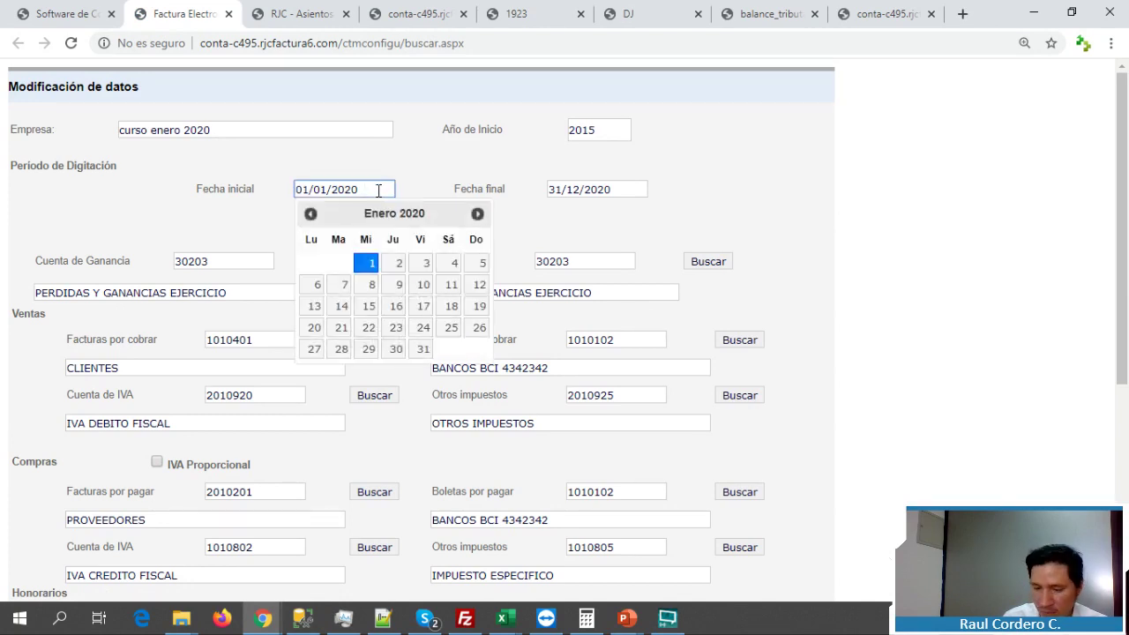
double_click(311, 216)
triple_click(310, 215)
double_click(311, 215)
triple_click(311, 216)
double_click(310, 215)
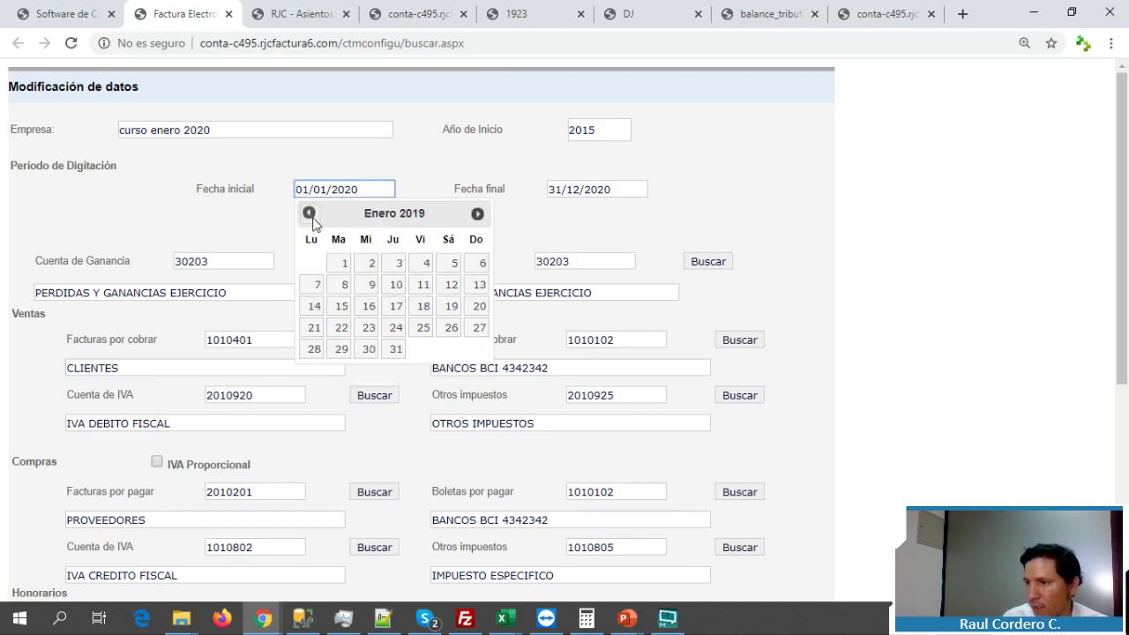
left_click(344, 263)
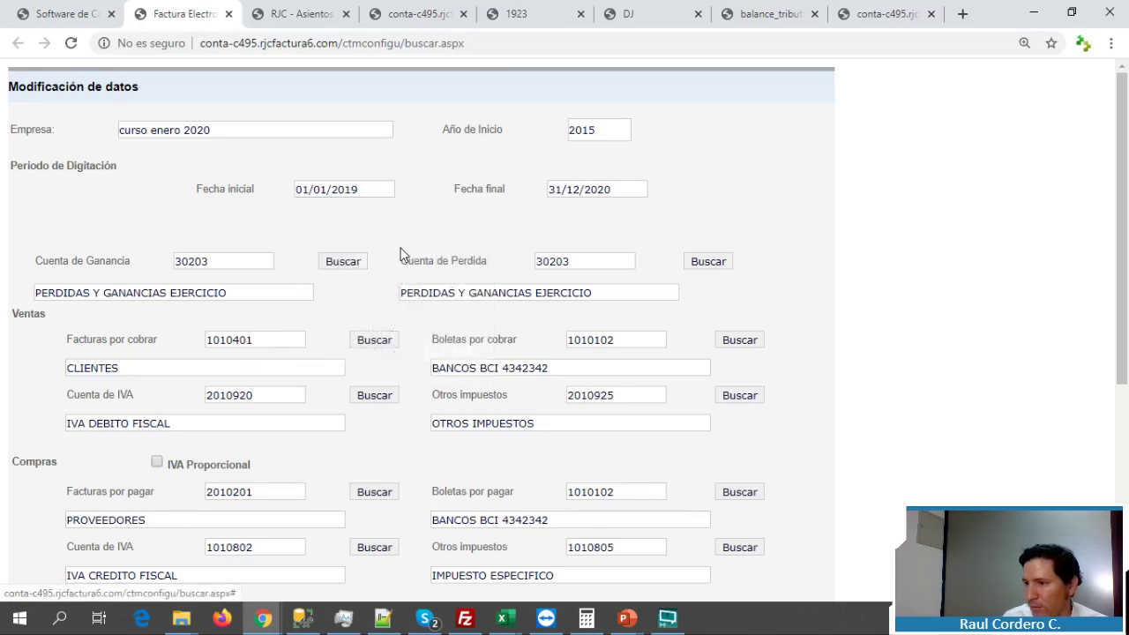
Set the Fecha final of the Período de Digitación to 31/12/2019 and save the configuration
left_click(611, 189)
left_click(562, 213)
triple_click(562, 214)
left_click(562, 214)
double_click(562, 214)
double_click(562, 213)
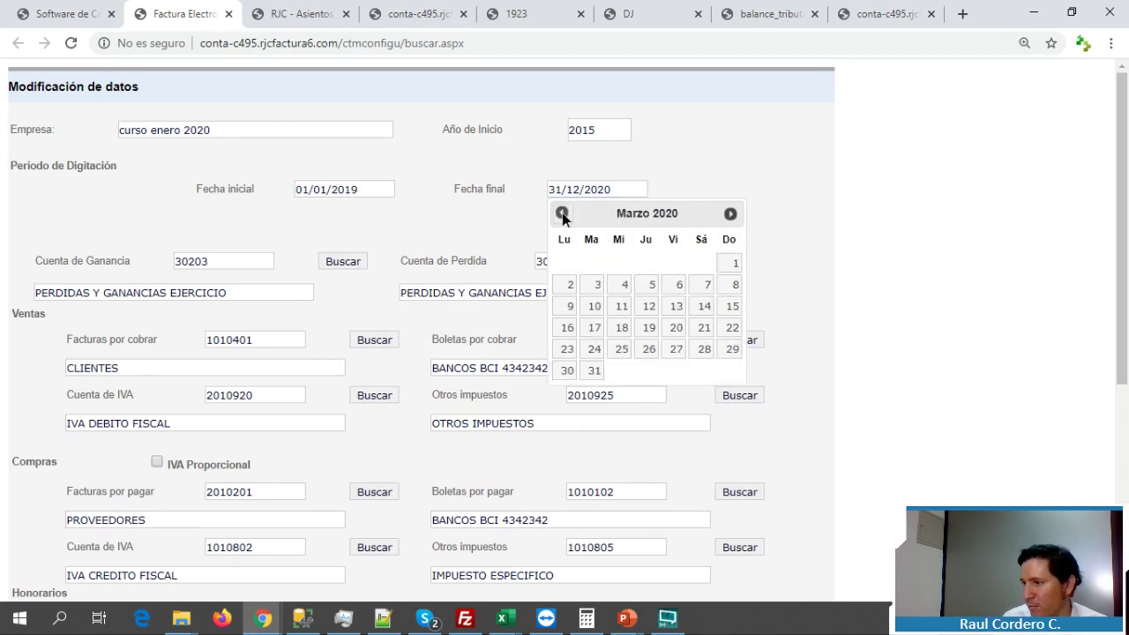
left_click(562, 214)
left_click(562, 213)
left_click(563, 214)
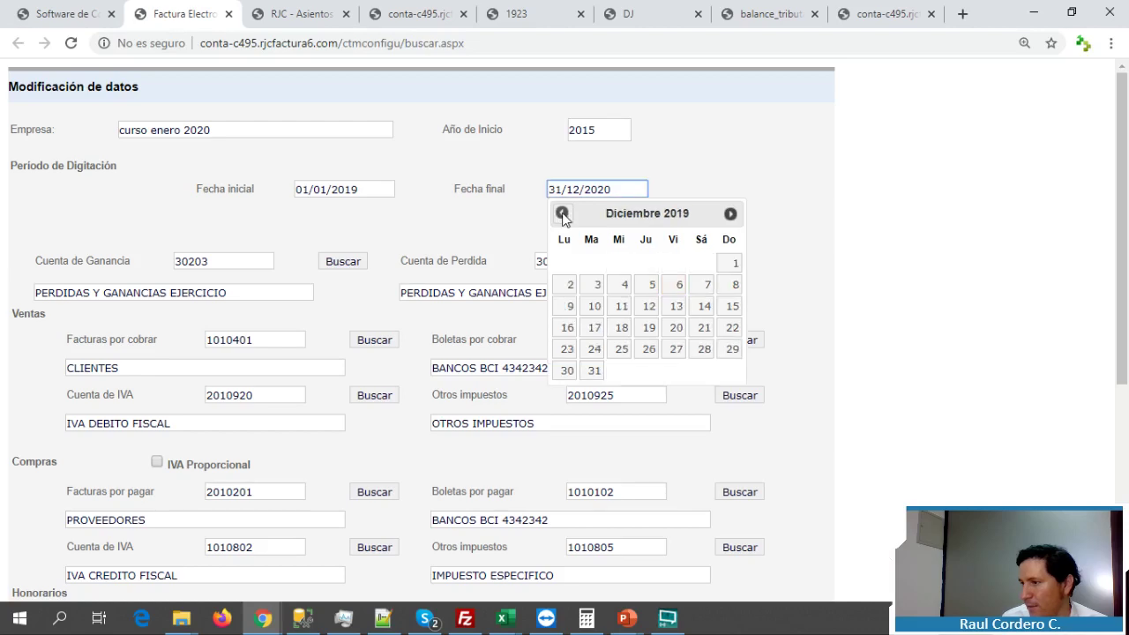
left_click(593, 371)
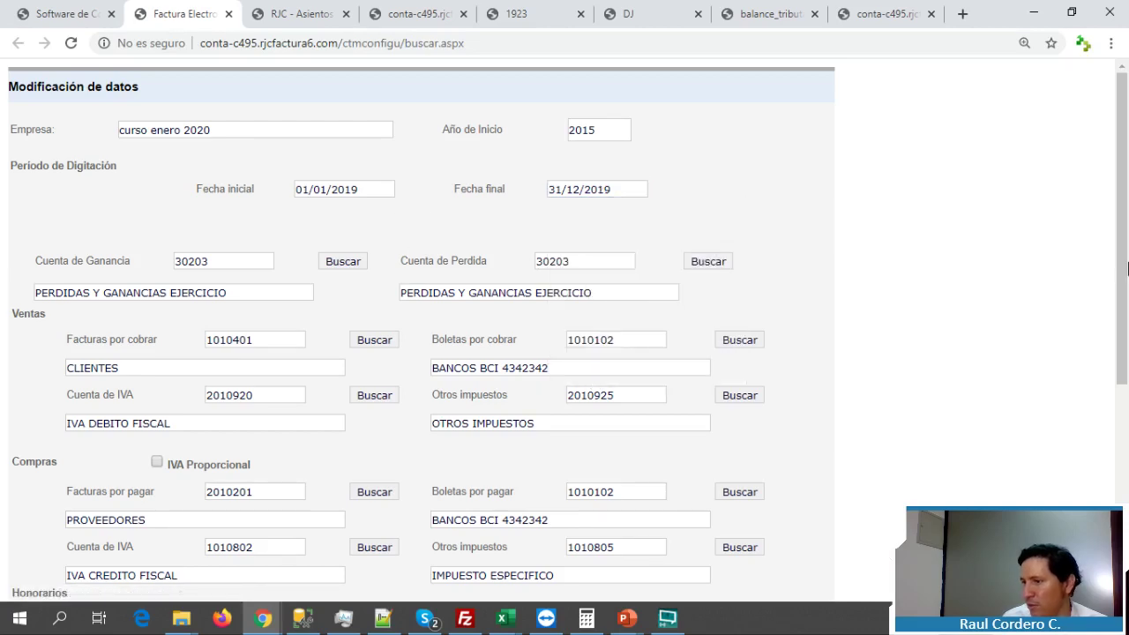
scroll(1122, 229, "down", 4)
left_click(134, 568)
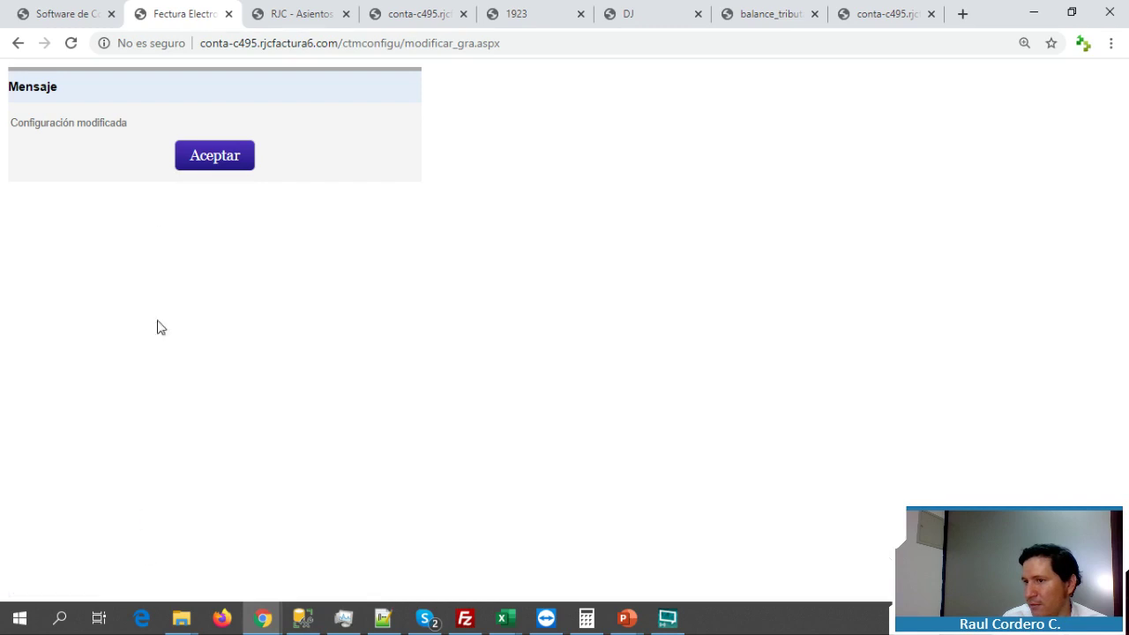
Return to the socio1 withdrawal voucher, change its voucher date to 30/06/2020 and save it
left_click(284, 16)
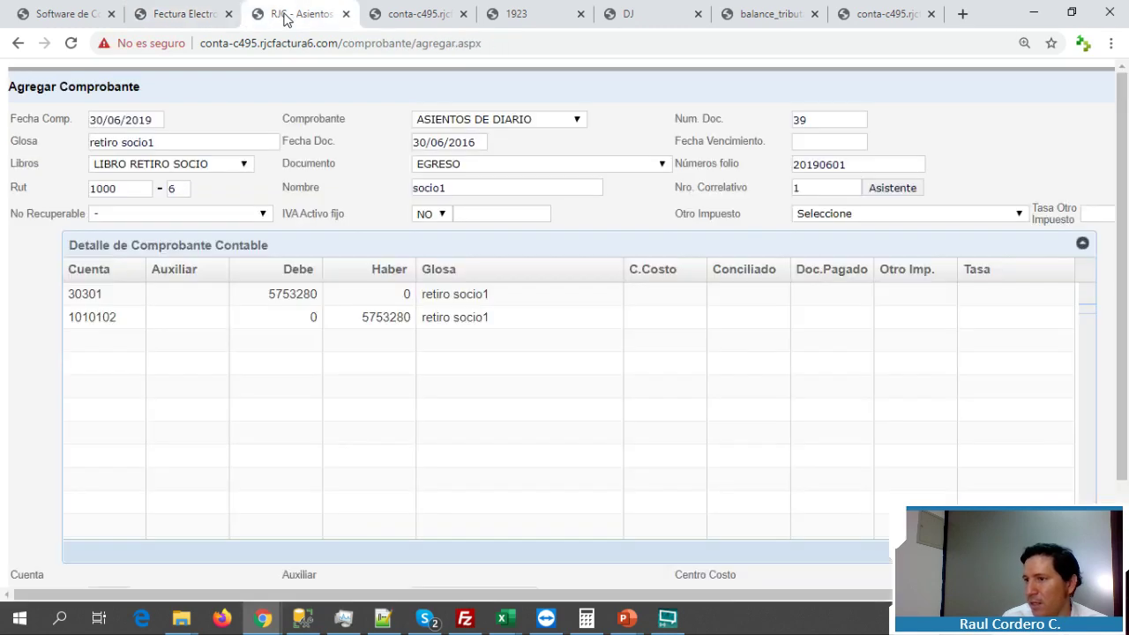
left_click(151, 121)
type("20")
key("Tab")
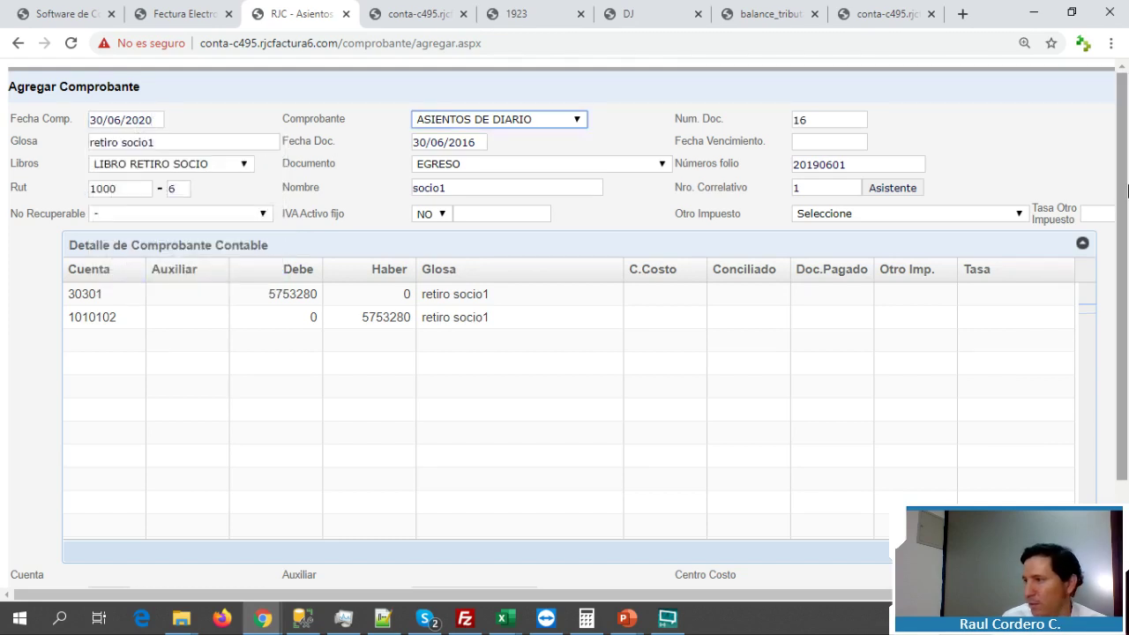
scroll(1128, 190, "down", 2)
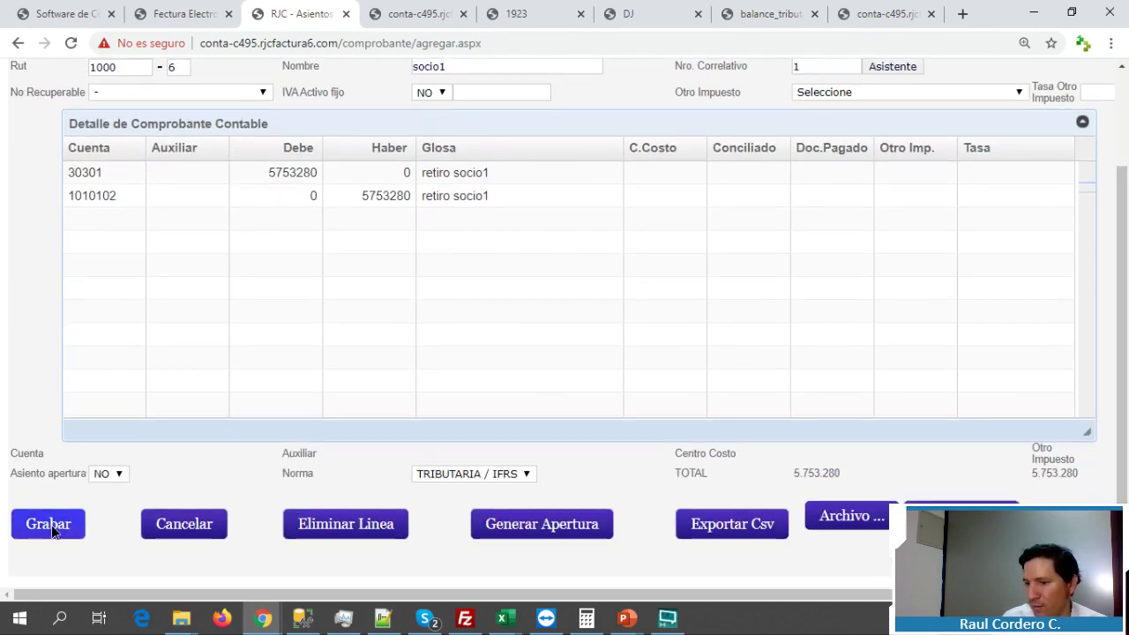
left_click(50, 526)
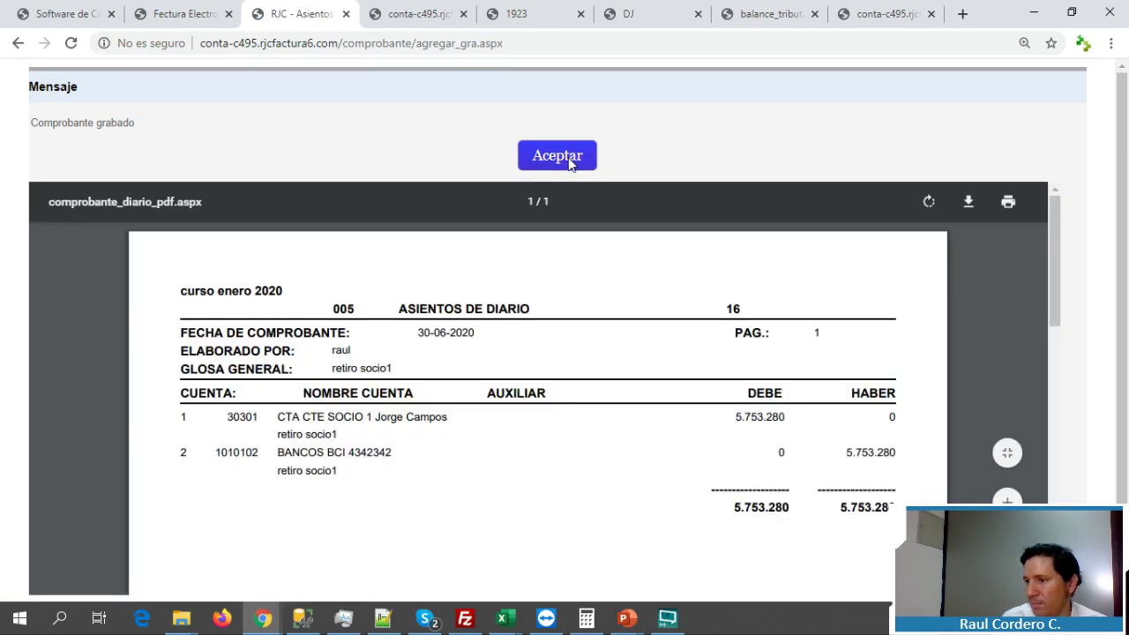
left_click(554, 161)
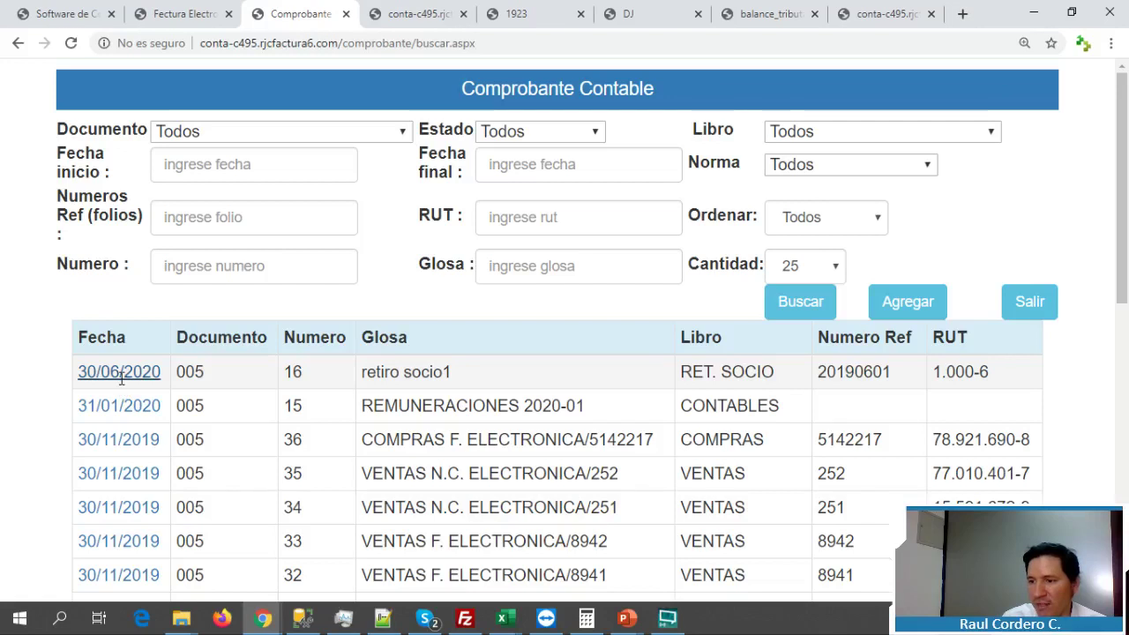
Open the retiro socio1 voucher from the voucher list and cut it with the Cortar operation
left_click(122, 375)
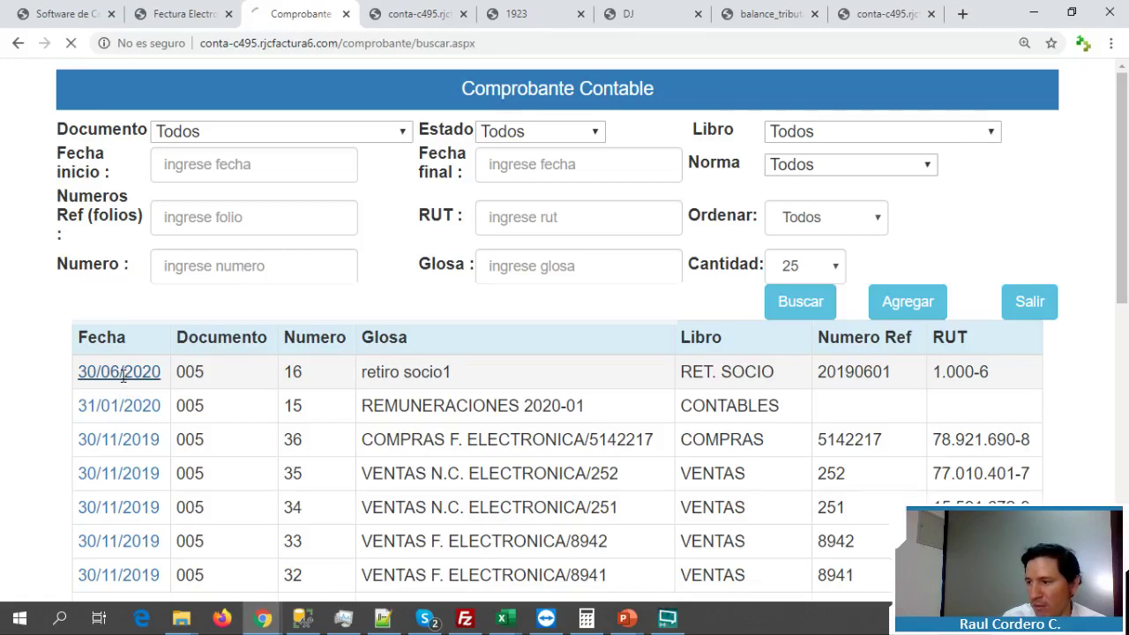
scroll(1127, 288, "down", 1)
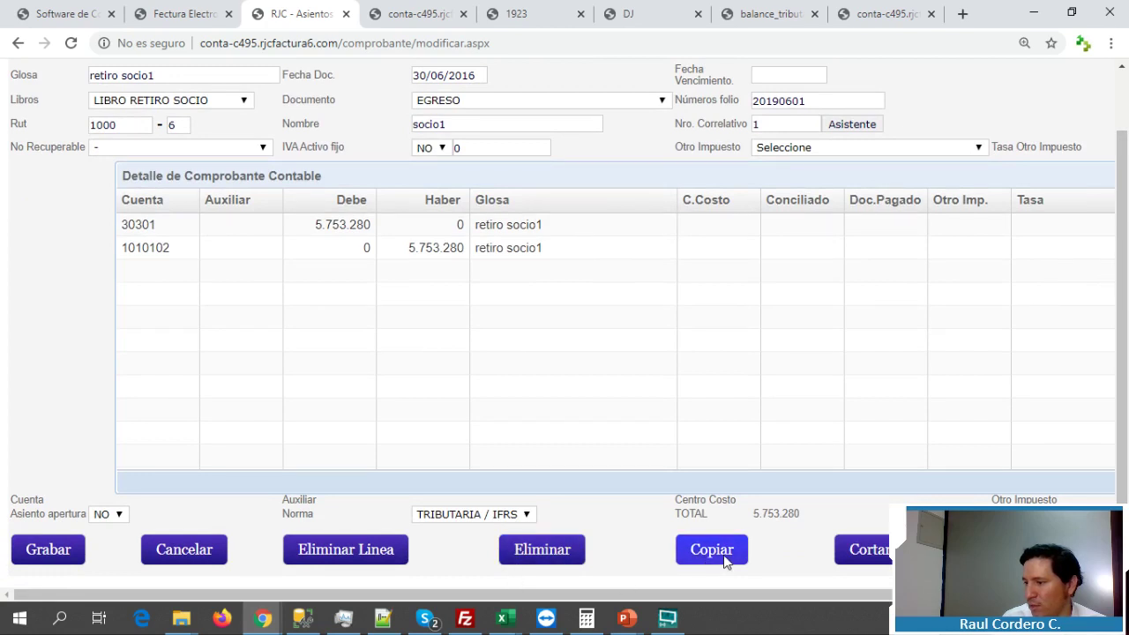
left_click(869, 553)
left_click(641, 133)
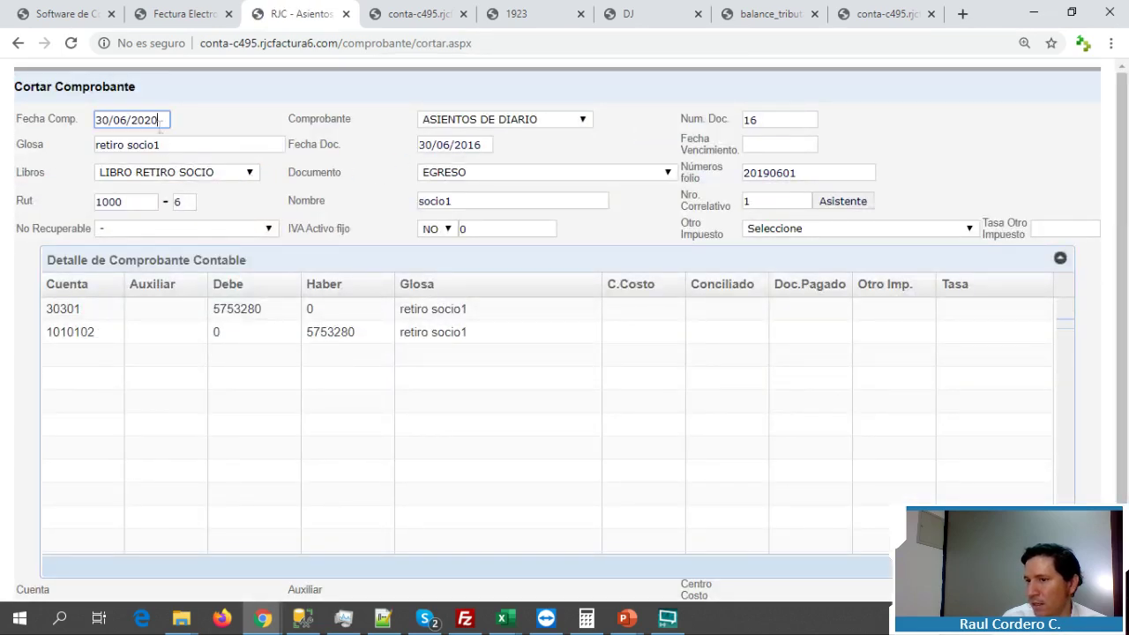
Set the cut voucher's date to 30/06/2019, save it and return to the voucher list
left_click(161, 121)
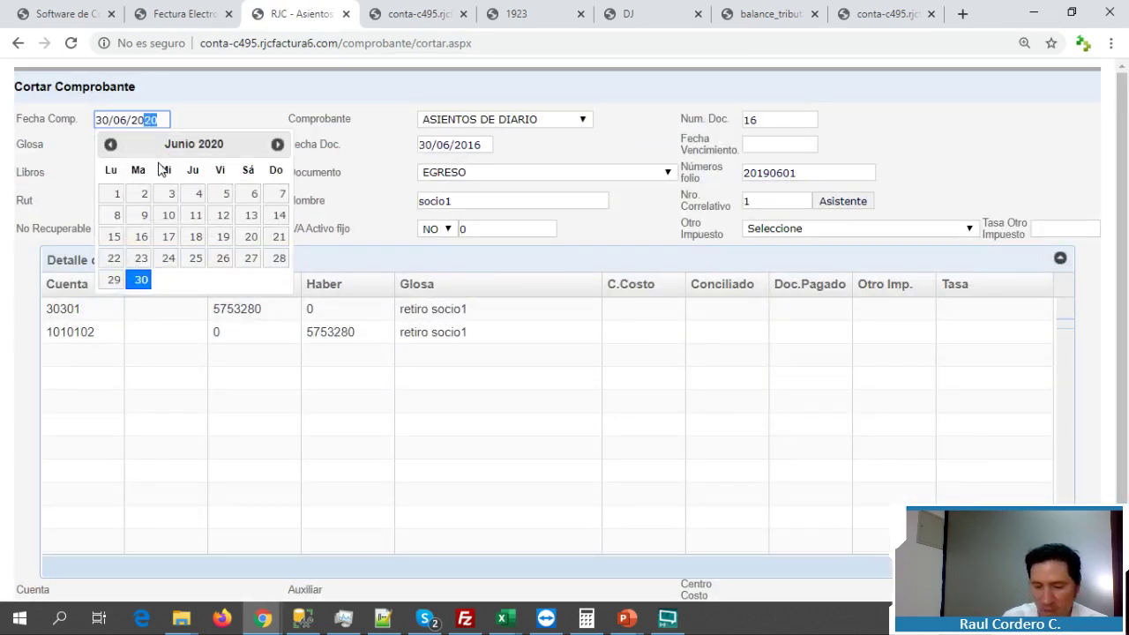
type("19")
key("Tab")
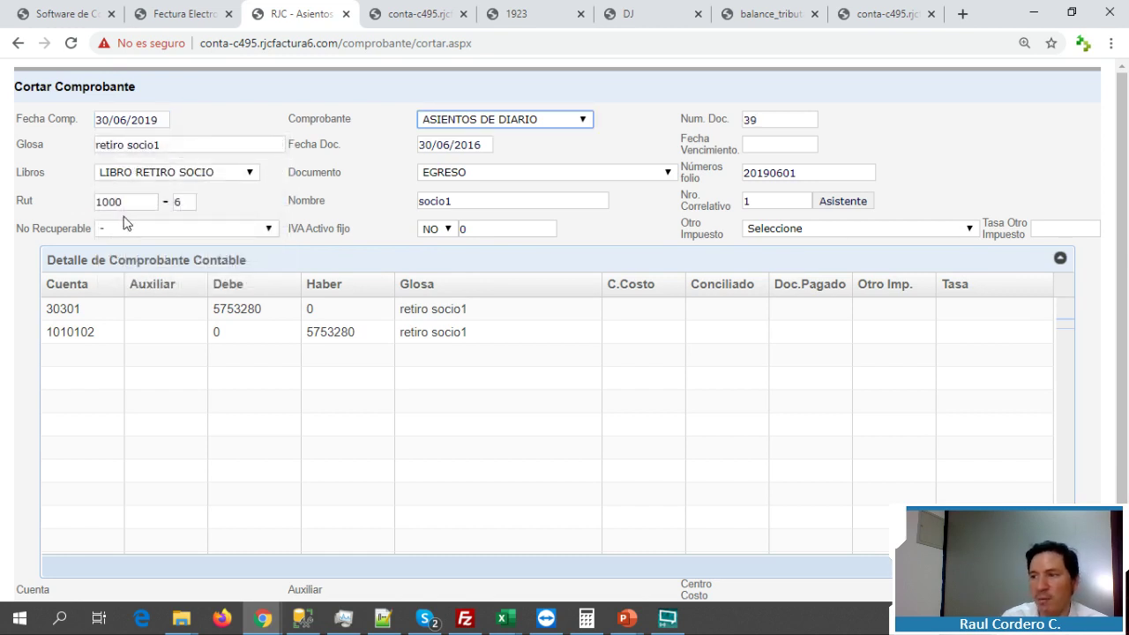
left_click_drag(1125, 240, 1126, 293)
left_click(53, 569)
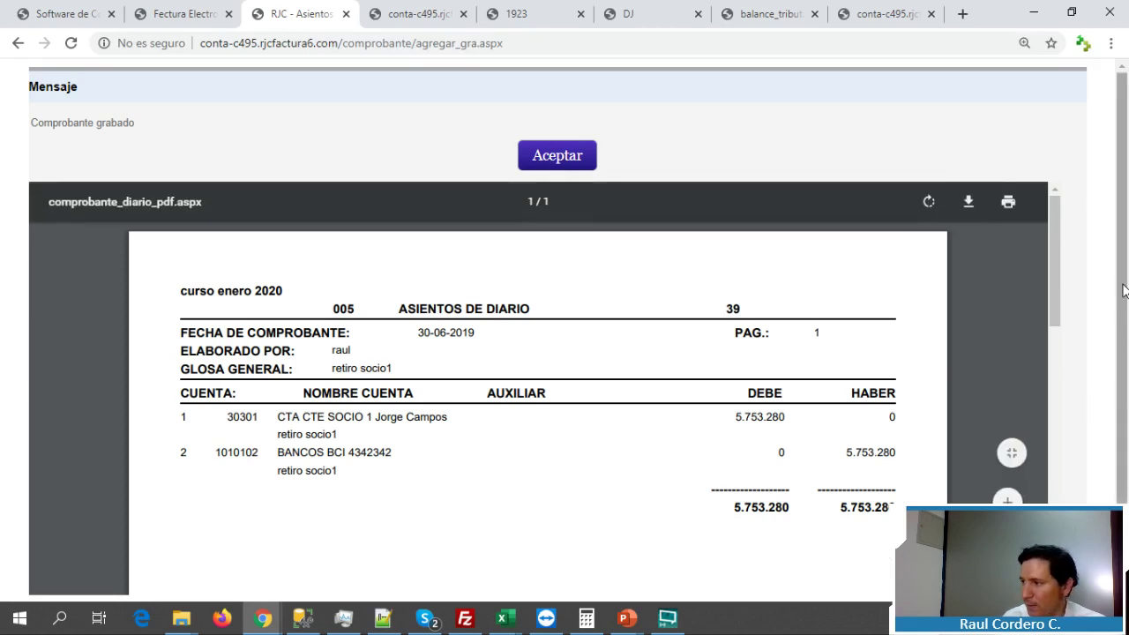
scroll(1125, 363, "down", 1)
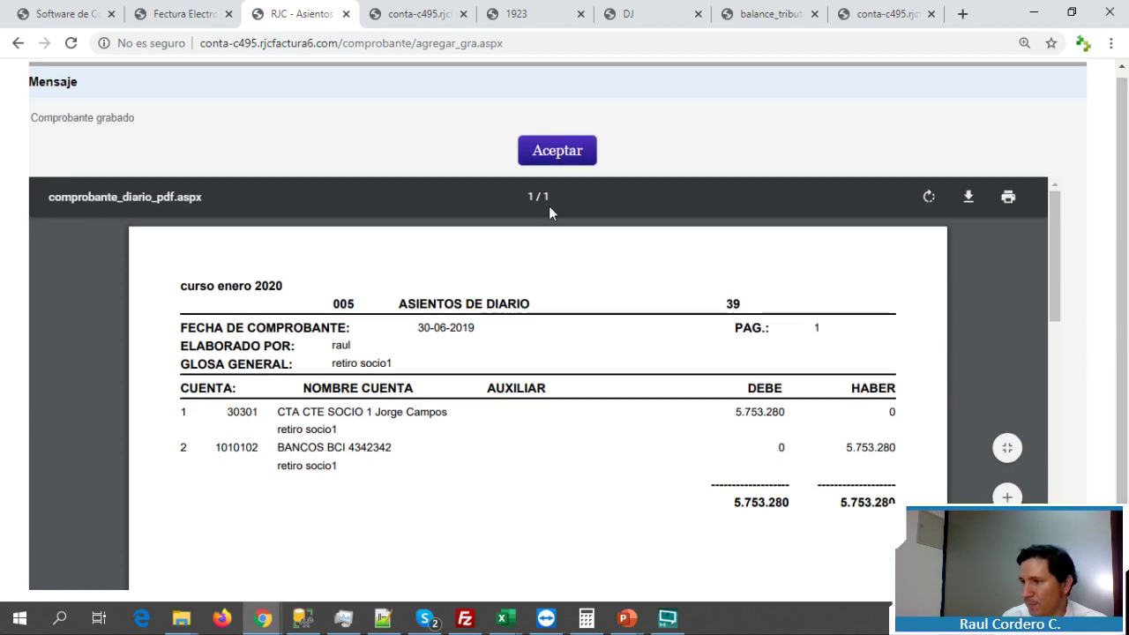
left_click(549, 157)
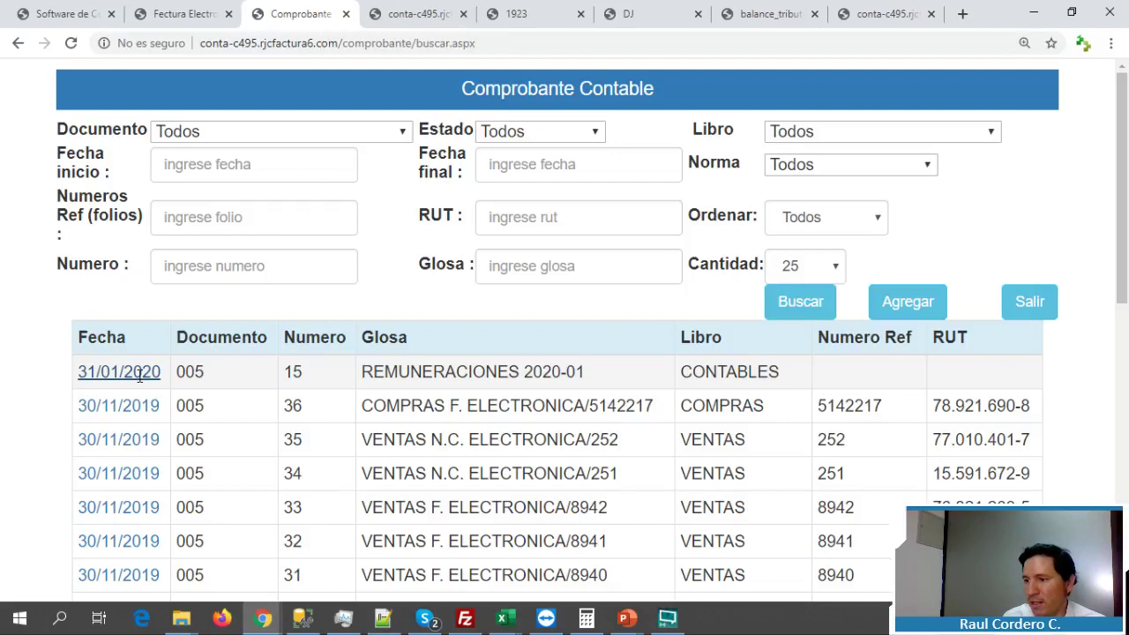
Filter the voucher list to the book LIBRO RETIRO SOCIO
left_click(236, 138)
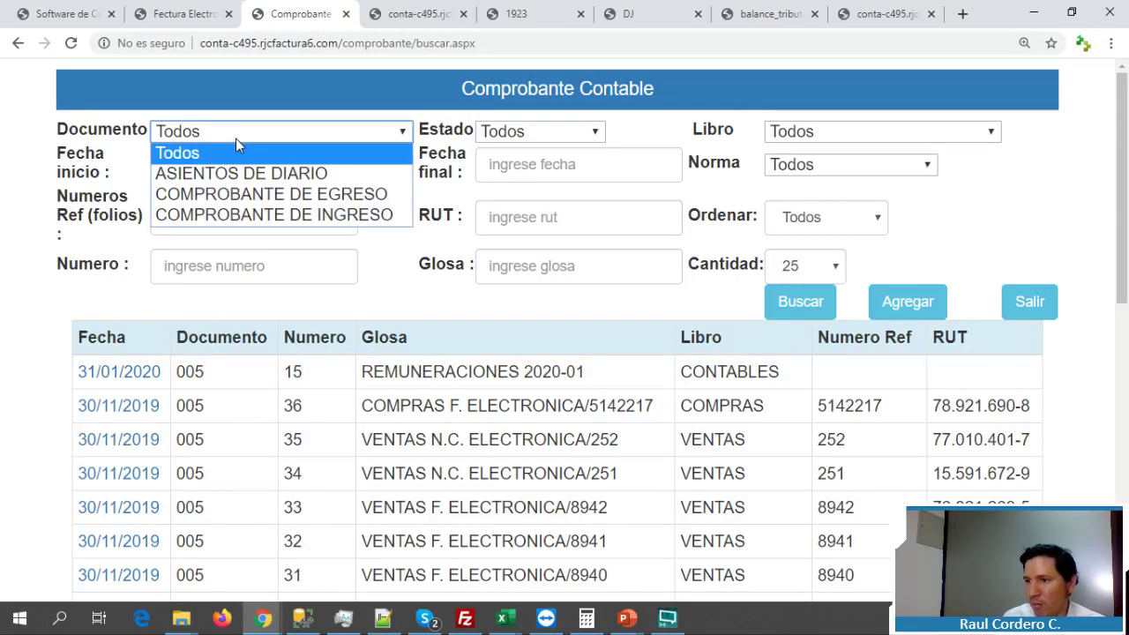
left_click(831, 139)
left_click(831, 139)
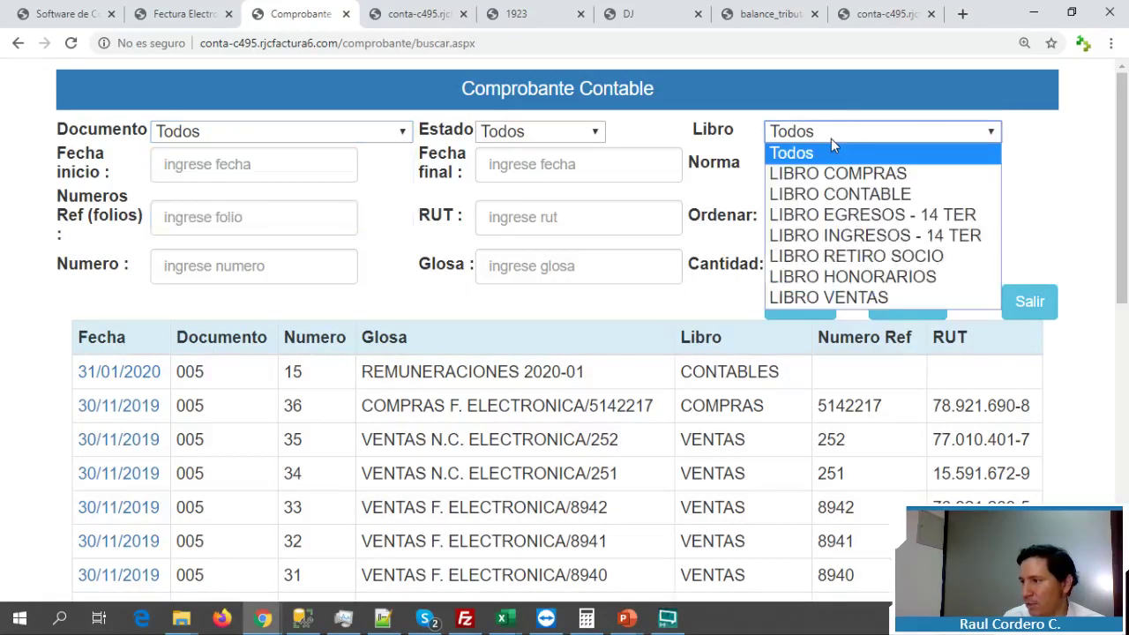
left_click(825, 255)
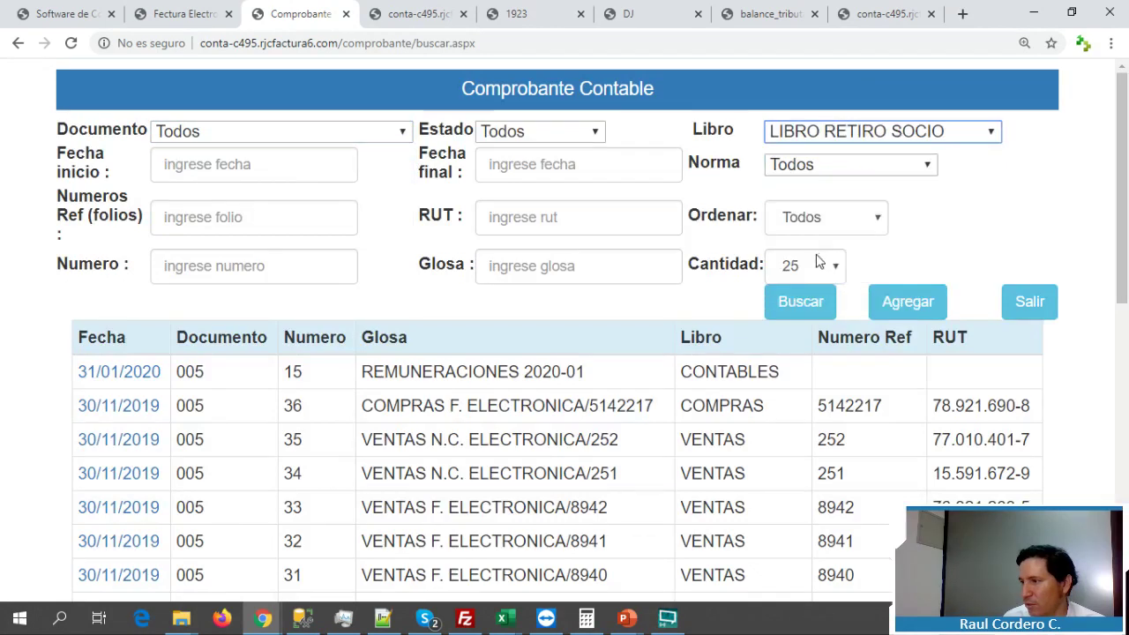
left_click(794, 304)
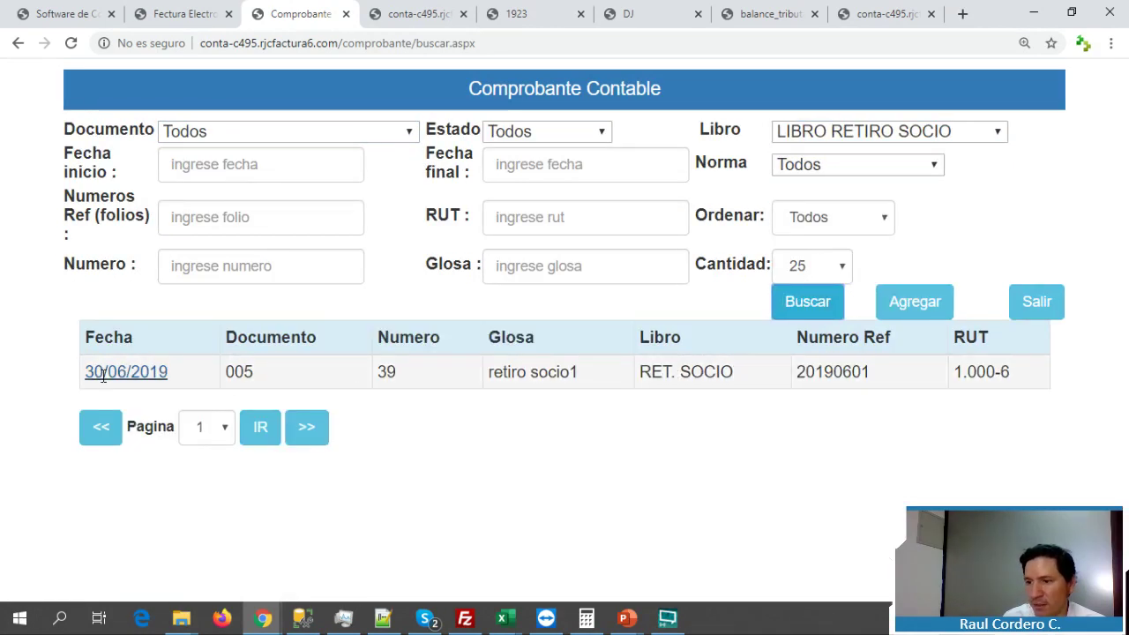
Open the retiro socio1 voucher dated 30/06/2019 and create a copy of it with the Copiar operation
left_click(132, 372)
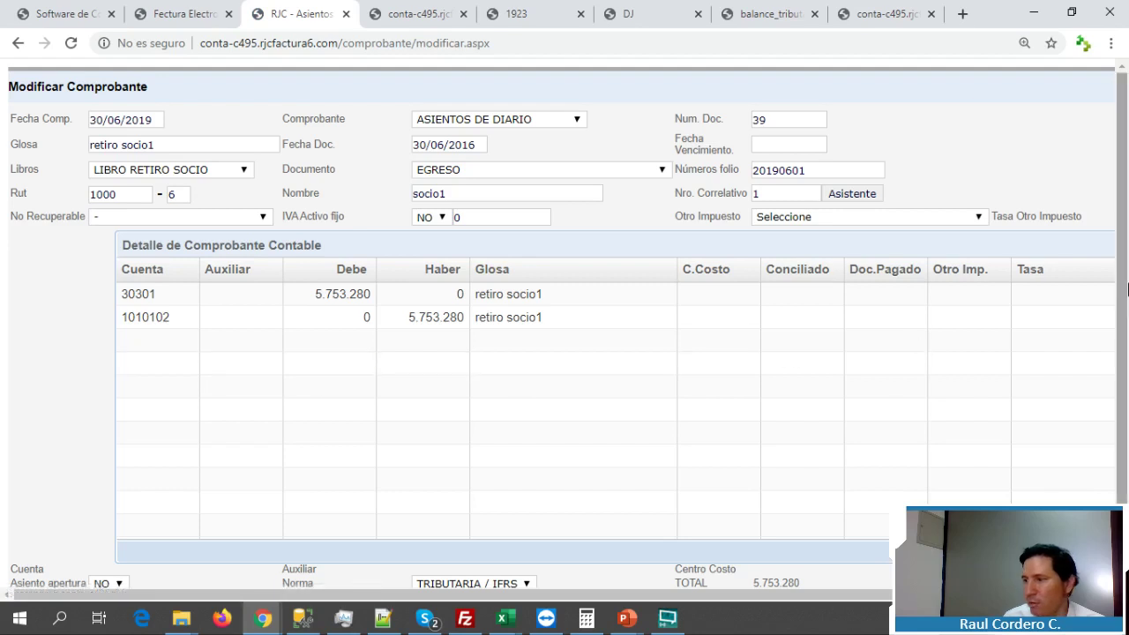
scroll(156, 383, "down", 1)
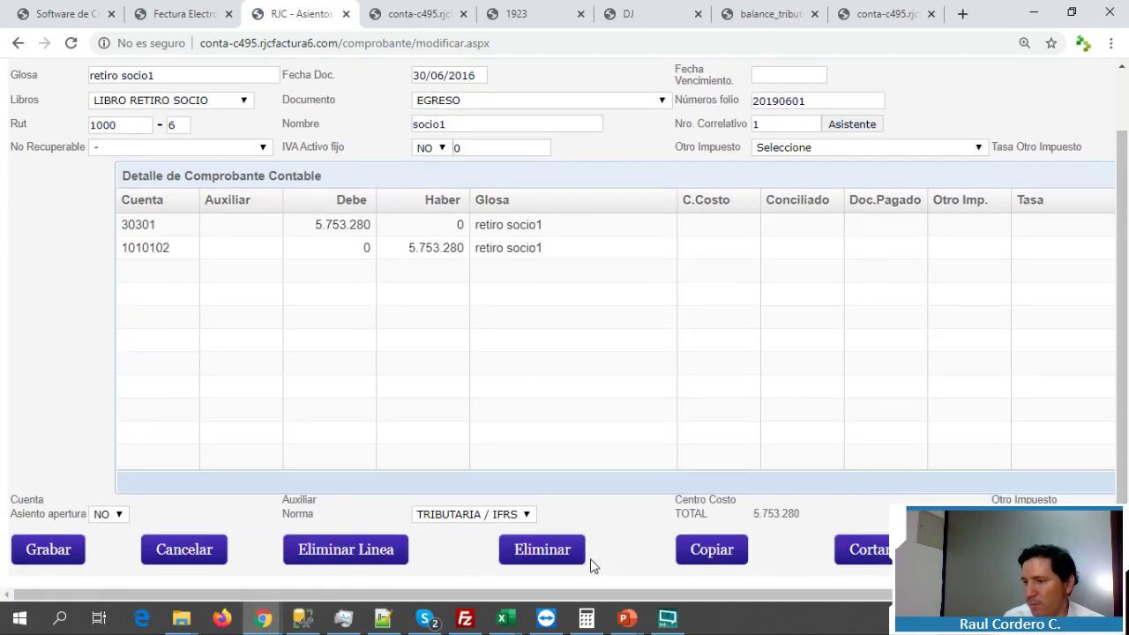
left_click(728, 542)
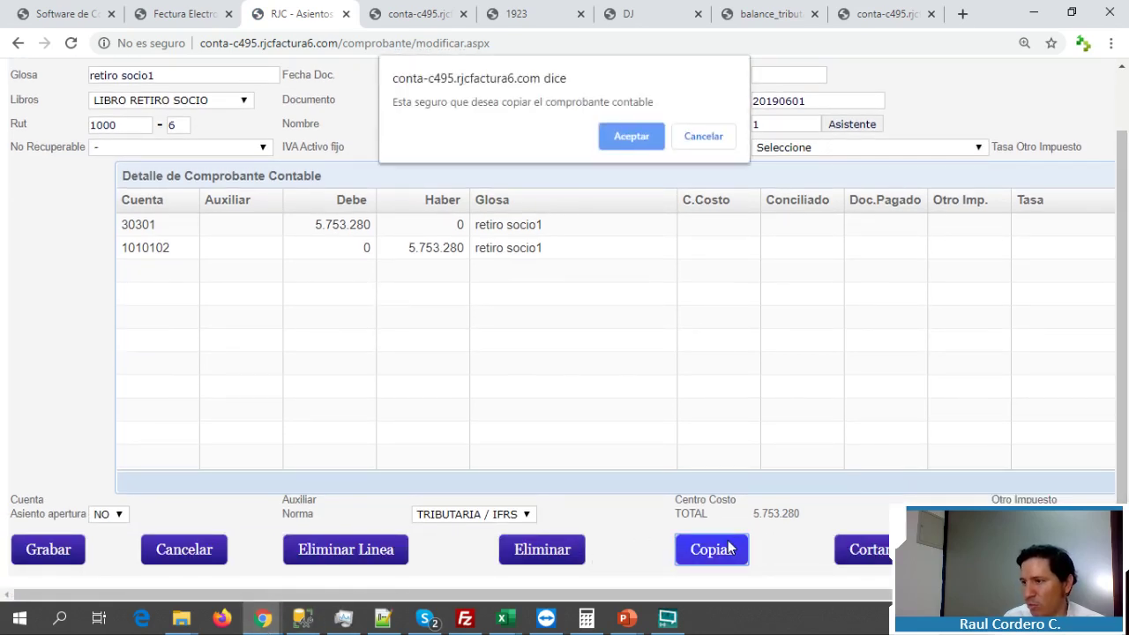
left_click(626, 146)
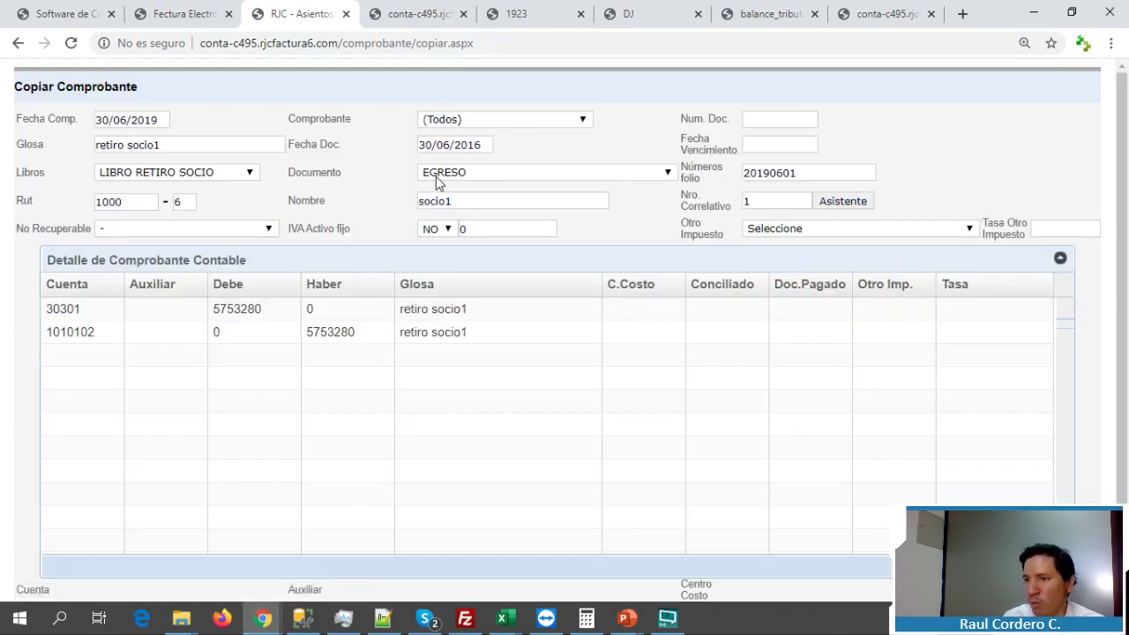
Set the copied voucher's glosa to "retiro socio1 diciembre" and its voucher date to 31/12/2019
left_click(164, 146)
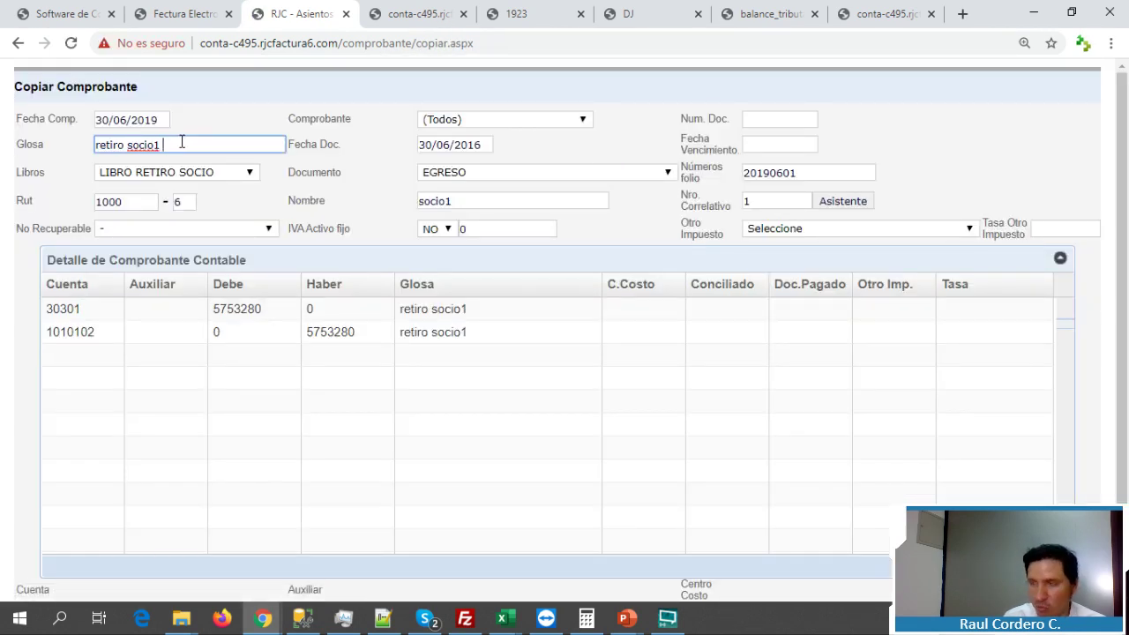
type("diciembre")
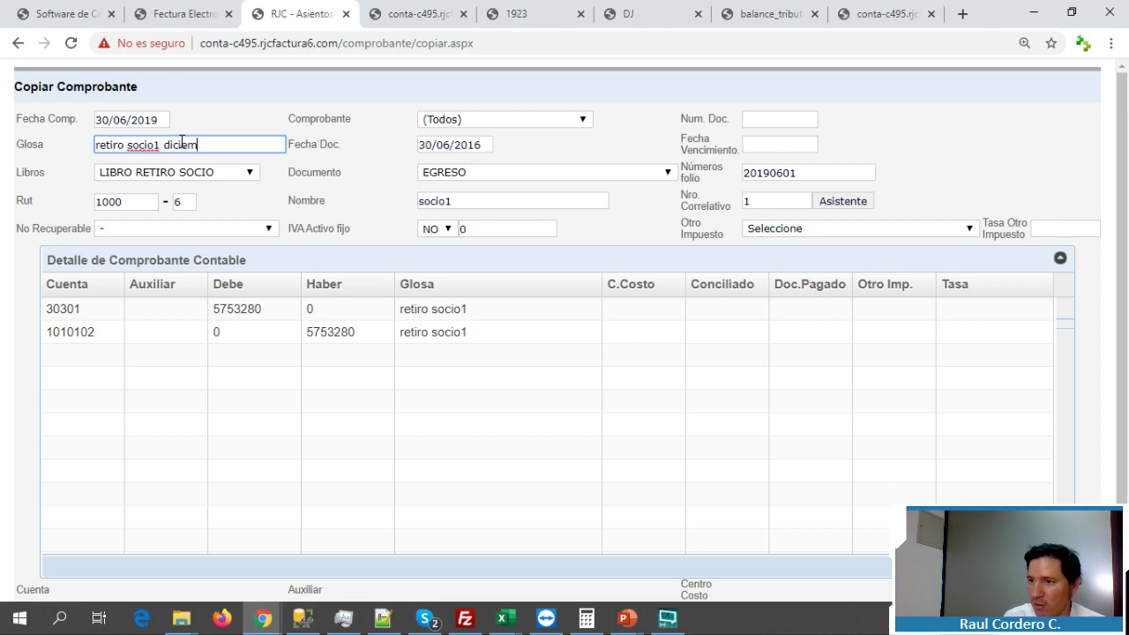
left_click(160, 120)
left_click_drag(160, 120, 76, 121)
type("3")
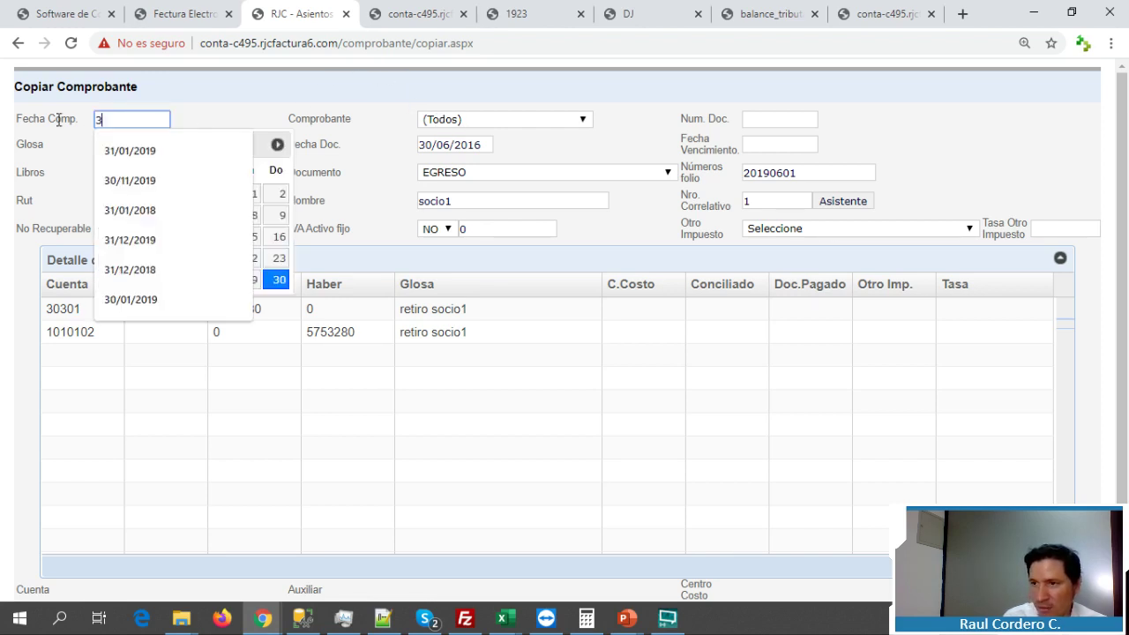
type("1/12/2019")
key("Tab")
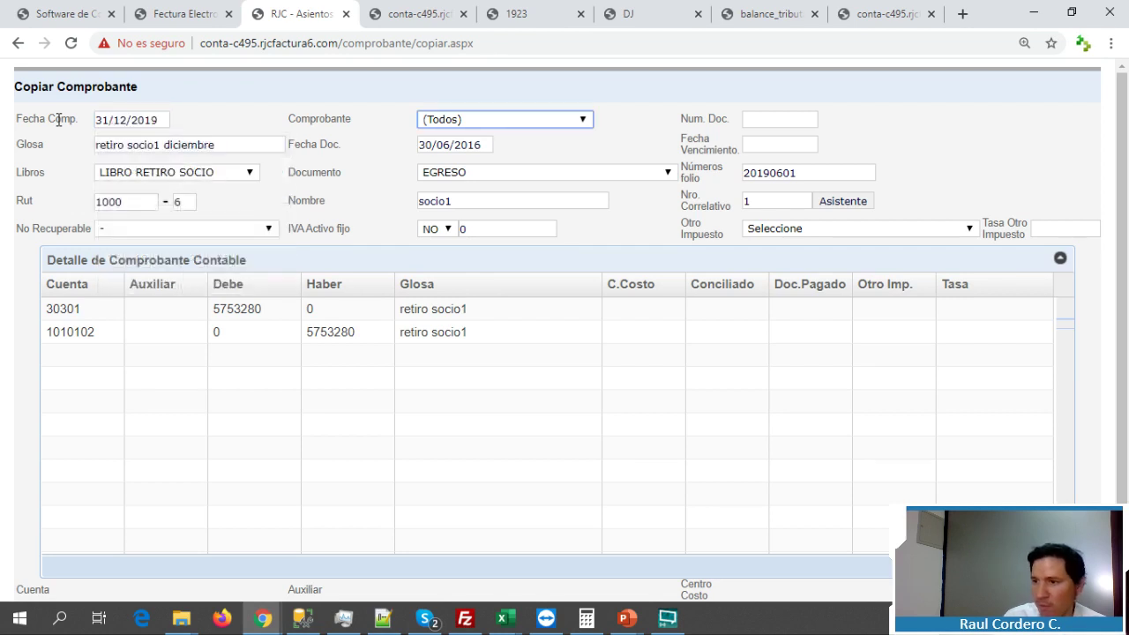
Set the voucher type to ASIENTOS DE DIARIO with document number 40 and change the folio number to 20191201
key("Down")
key("Tab")
type("40")
left_click_drag(776, 178, 769, 174)
type("12")
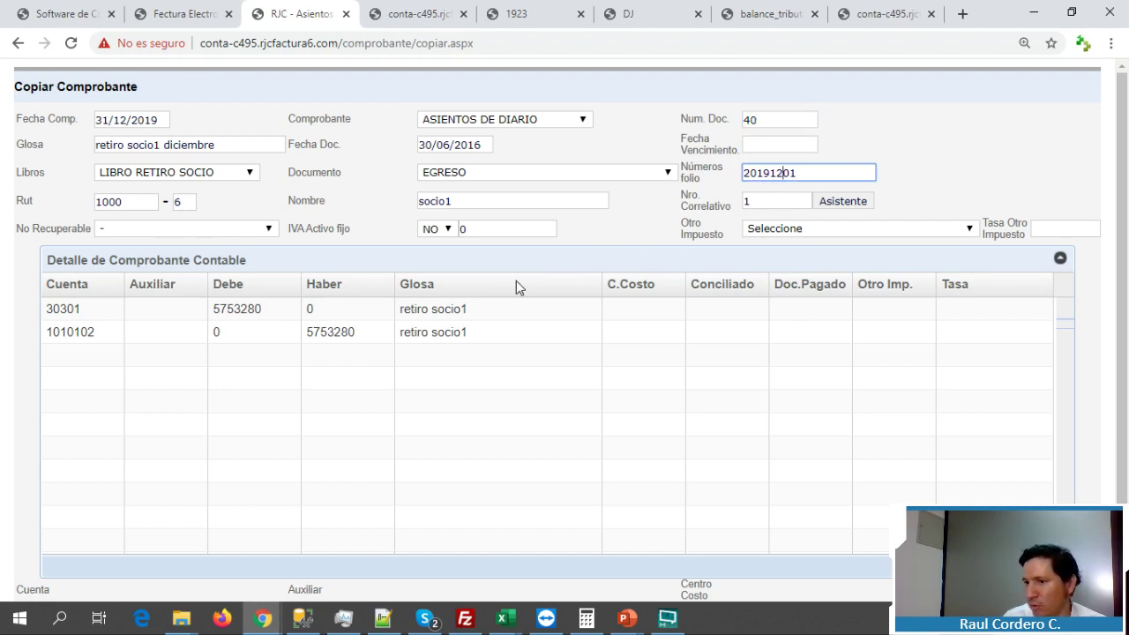
Use the Asistente to set the RETIRO SOCIO amount to 6000000 and apply it to the voucher lines
left_click(863, 206)
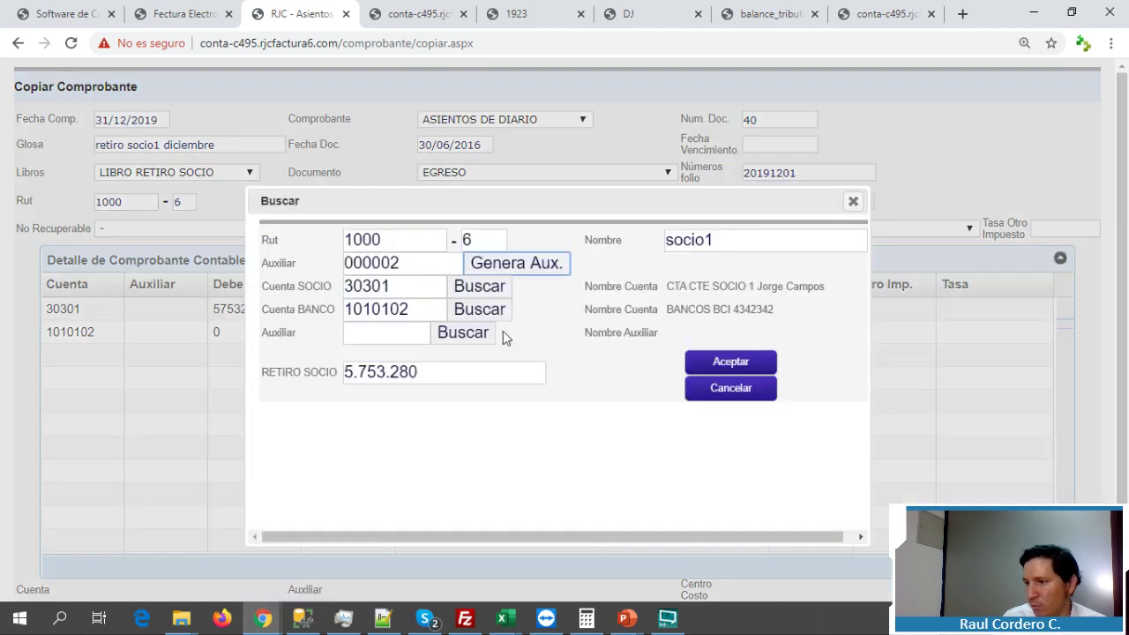
left_click(441, 372)
left_click_drag(440, 372, 300, 372)
type("6")
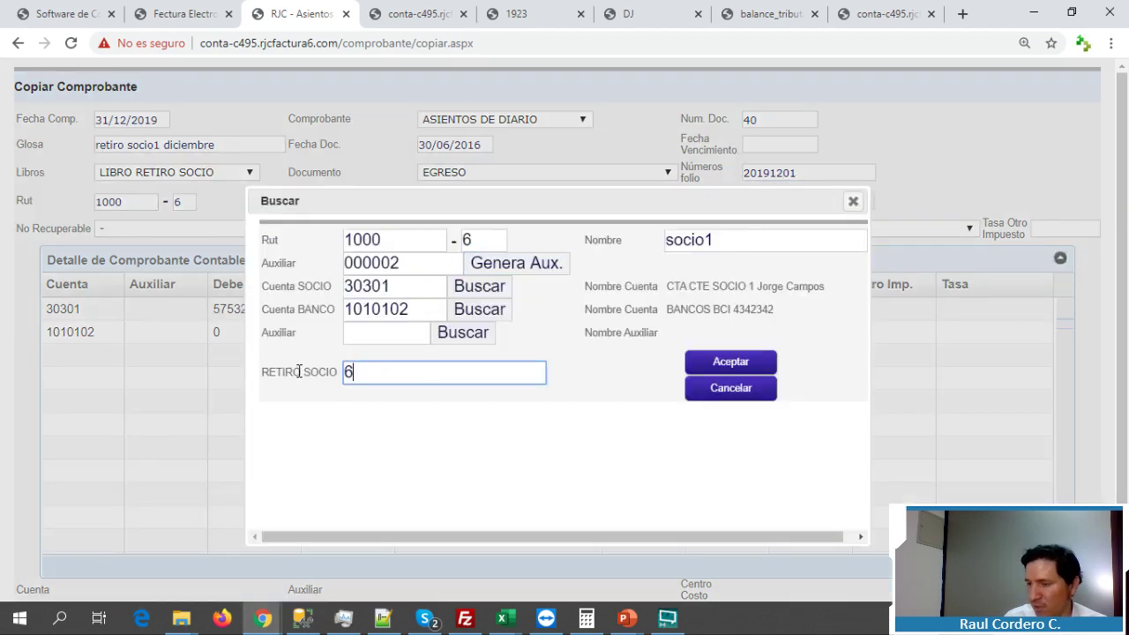
type("00000")
key("Tab")
left_click(377, 375)
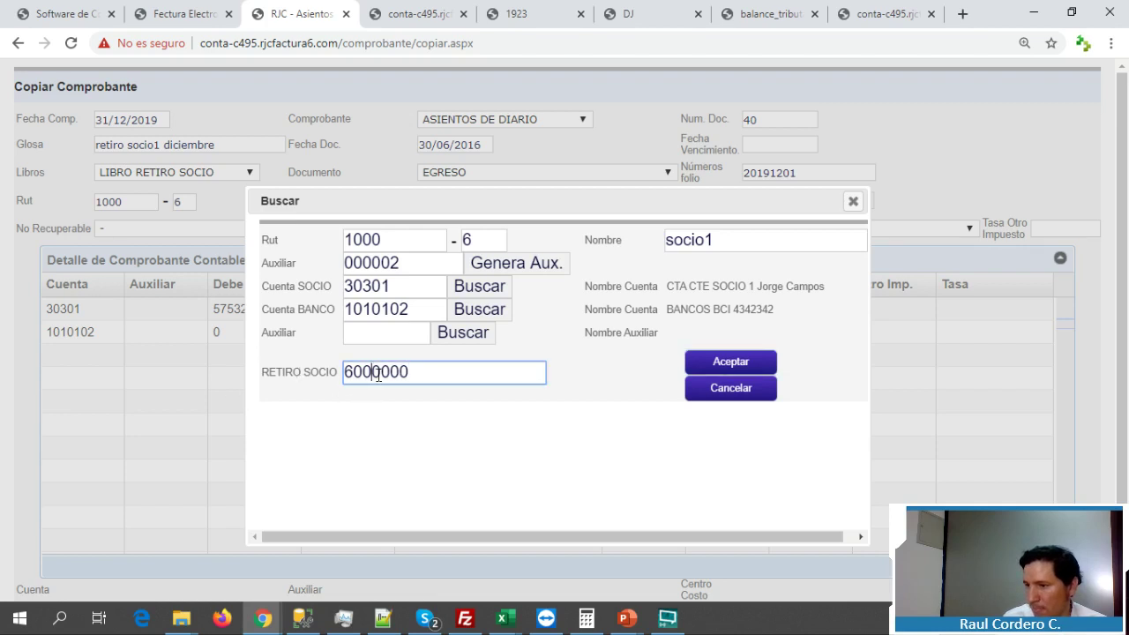
left_click(697, 362)
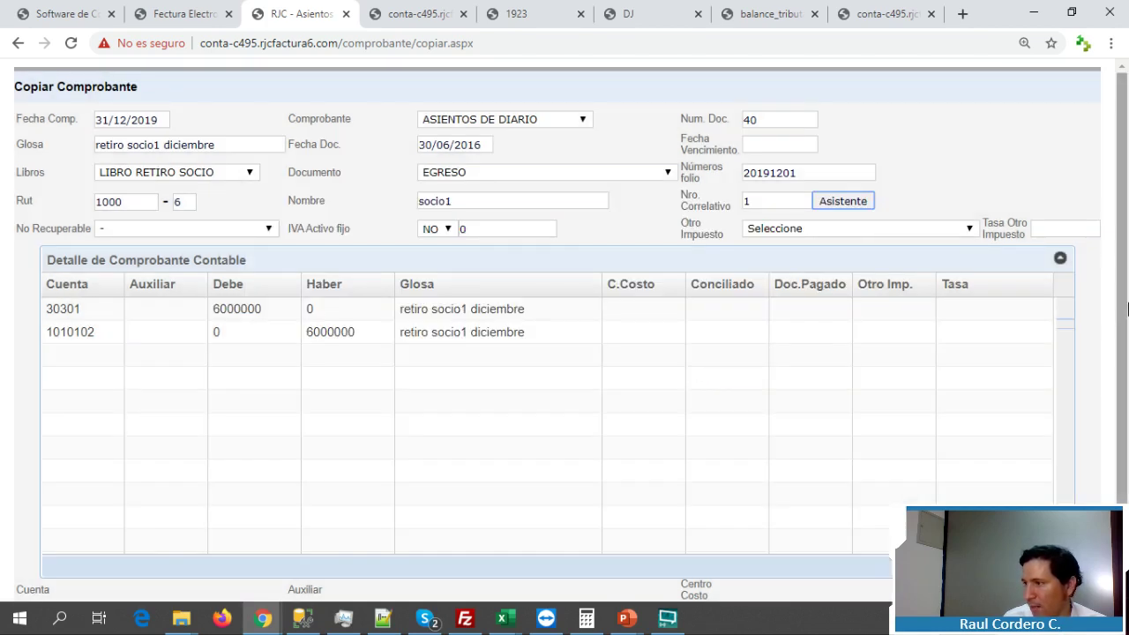
Save the December socio1 withdrawal voucher and return to the voucher list
scroll(1128, 308, "down", 1)
left_click(48, 572)
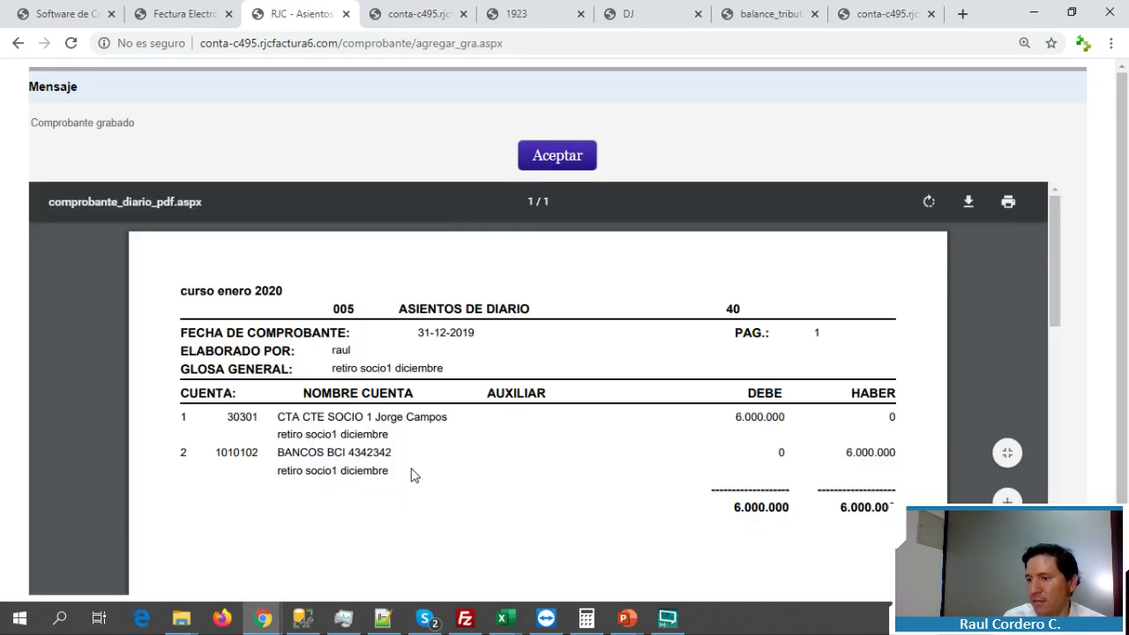
left_click(547, 154)
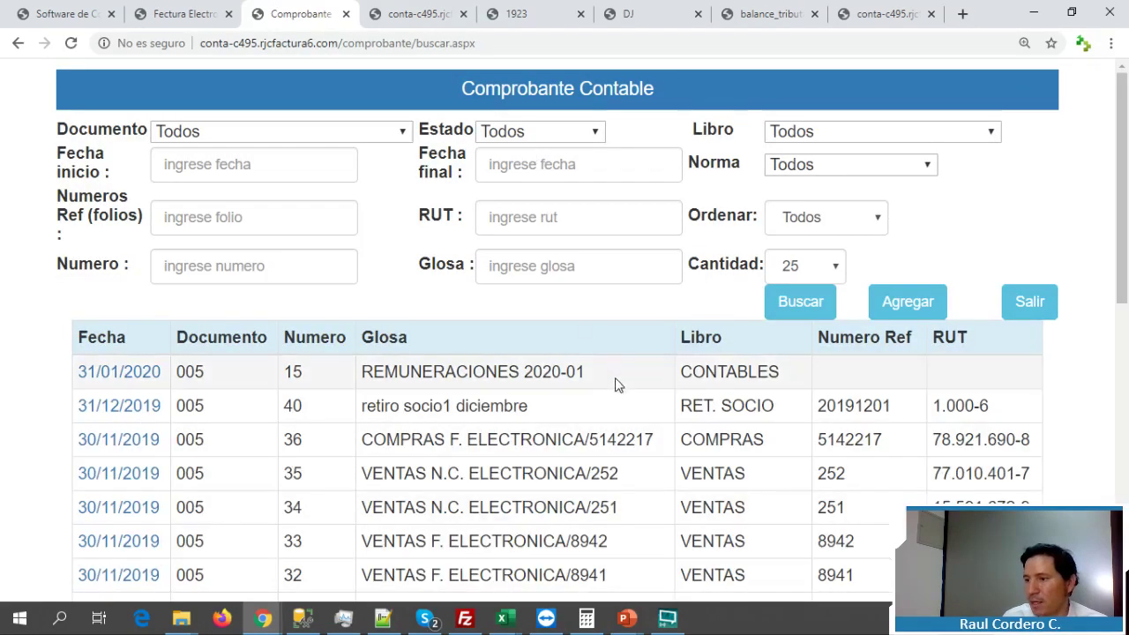
Open the retiro socio1 diciembre voucher and create a copy of it with the Copiar operation
left_click(143, 408)
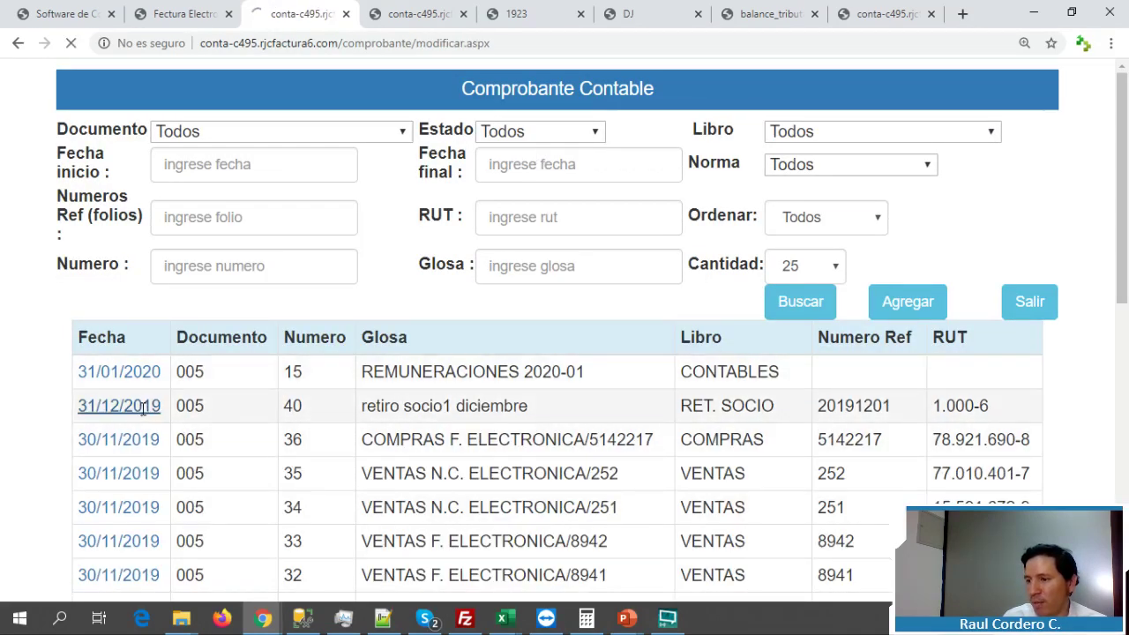
scroll(133, 412, "down", 1)
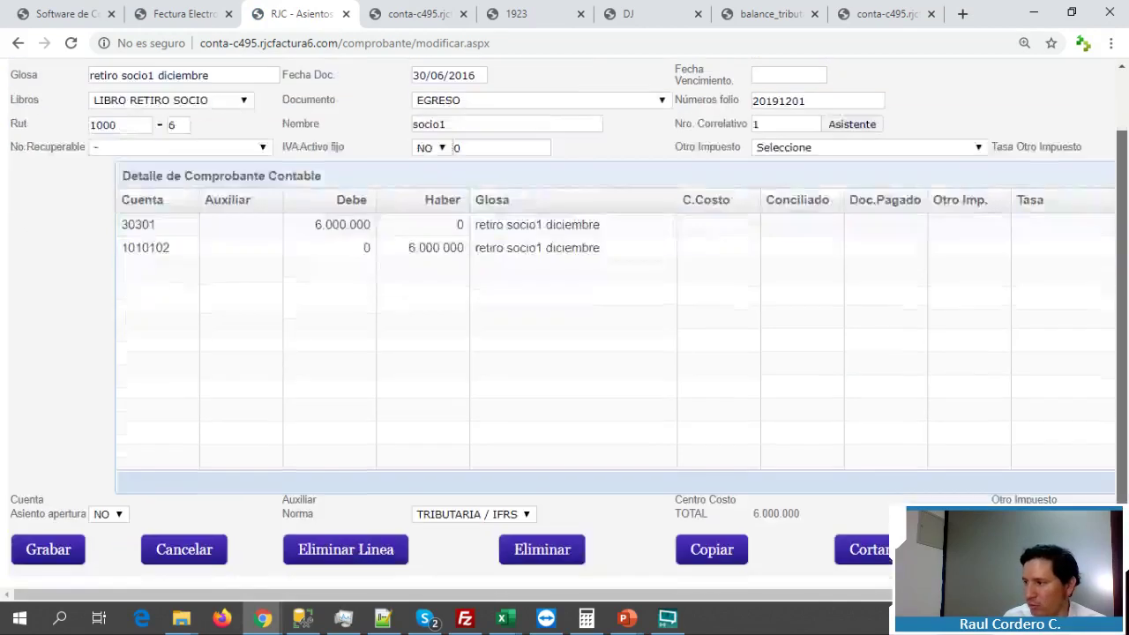
left_click(695, 554)
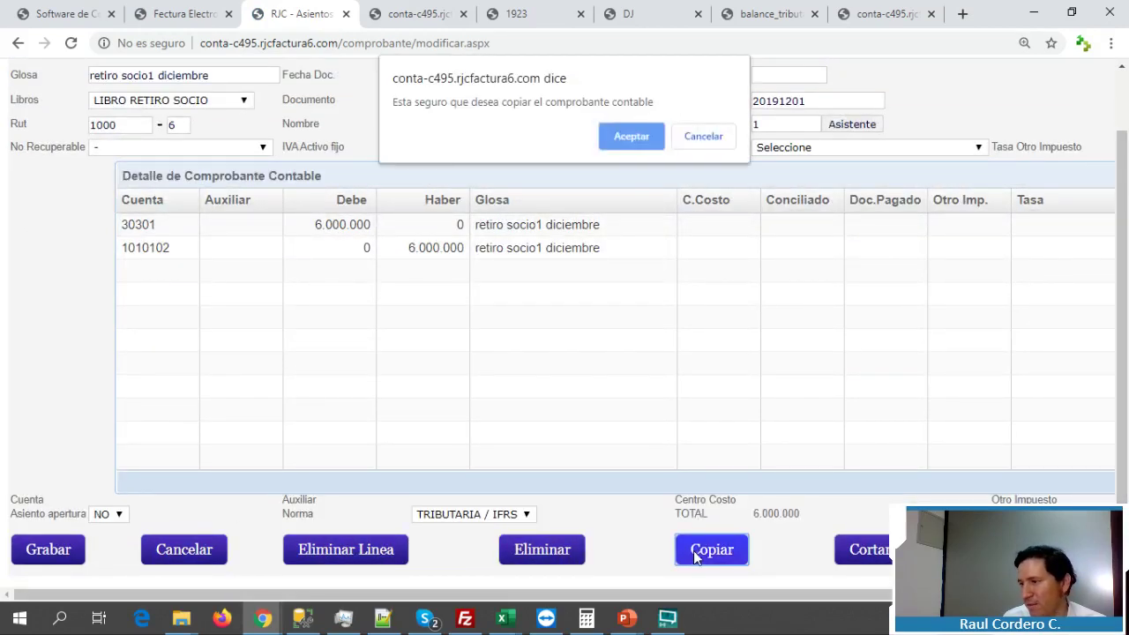
left_click(651, 141)
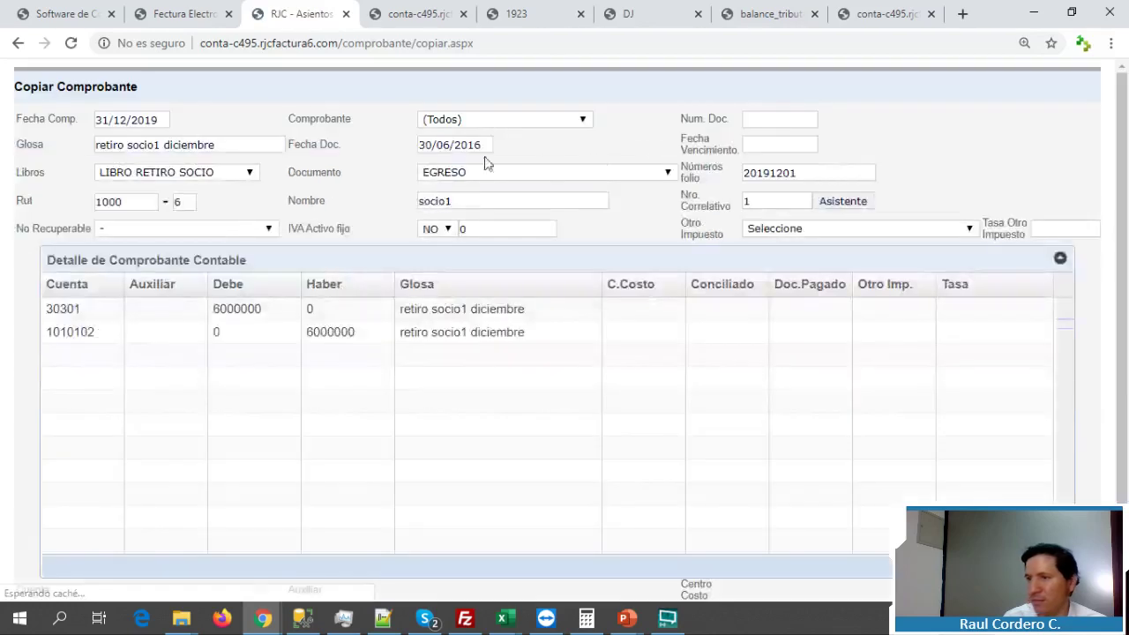
Change the copy's glosa to "retiro socio2 diciembre" and its document date to 30/12/2016
left_click_drag(153, 145, 163, 145)
type("2")
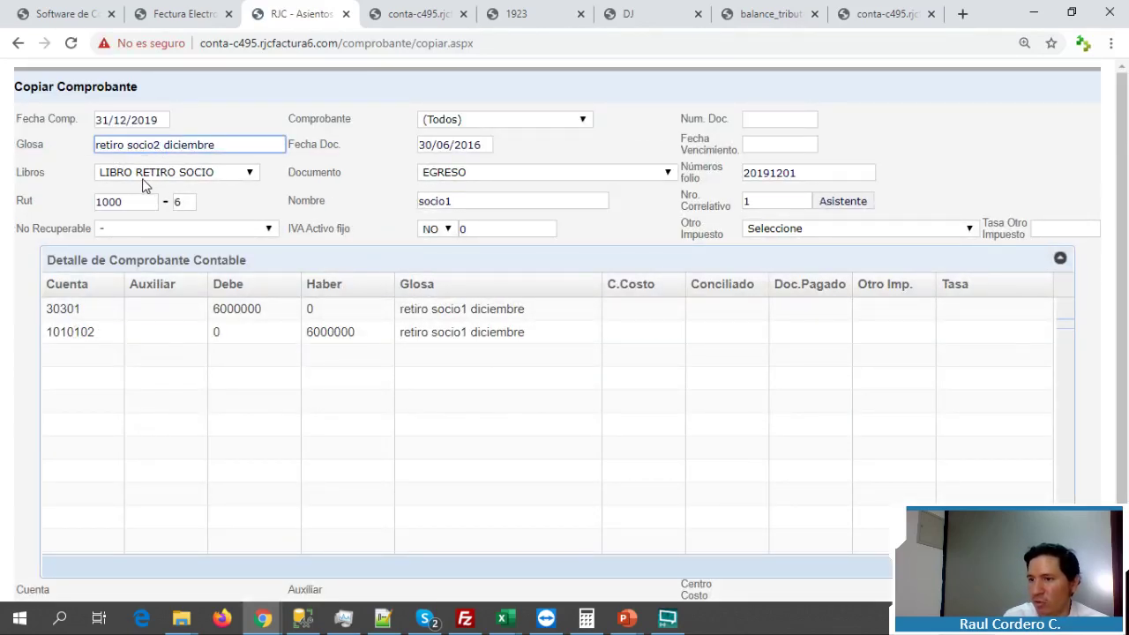
left_click(437, 146)
type("12")
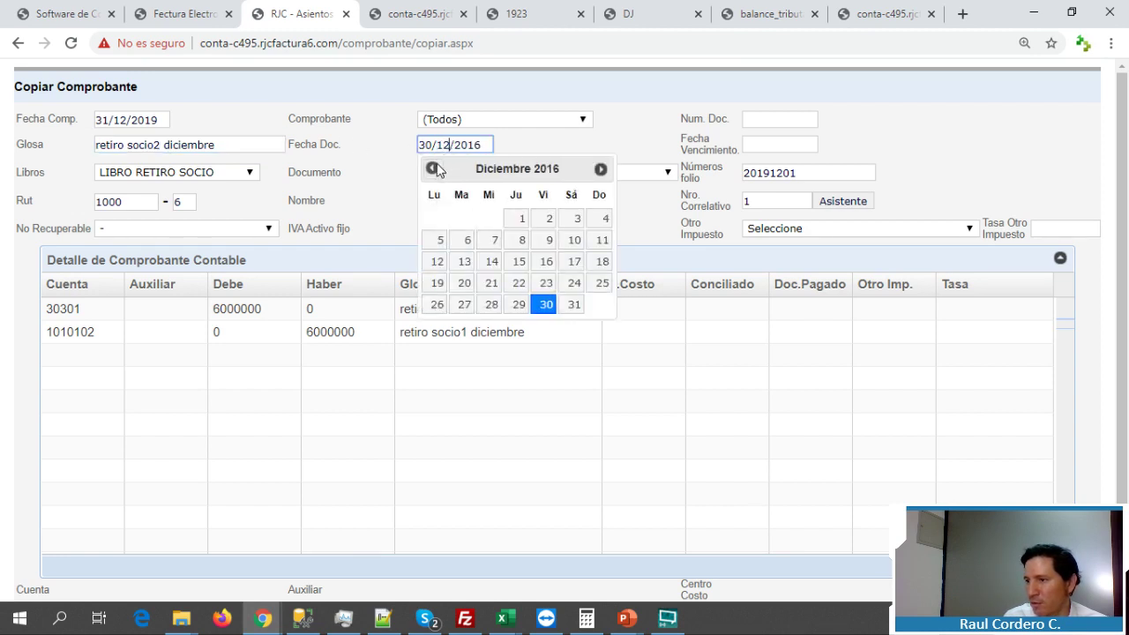
left_click(304, 183)
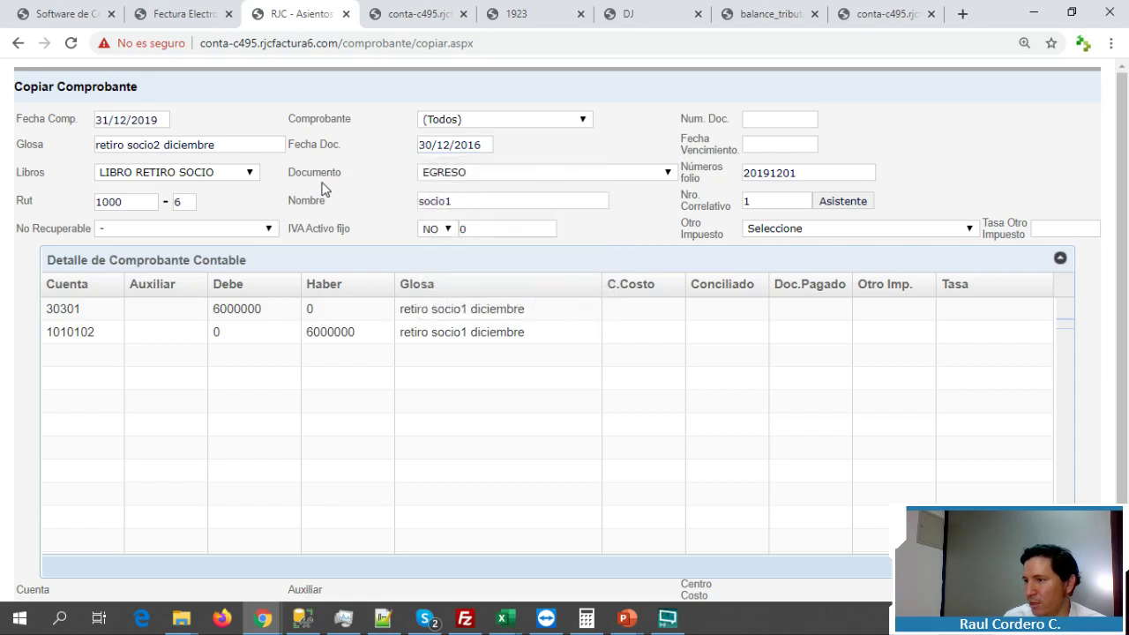
Replace the voucher's RUT and check digit with the second partner's and set the Nombre to Socio2
left_click(134, 201)
key("BackSpace")
type("1")
key("Tab")
type("4")
left_click(431, 202)
type("s")
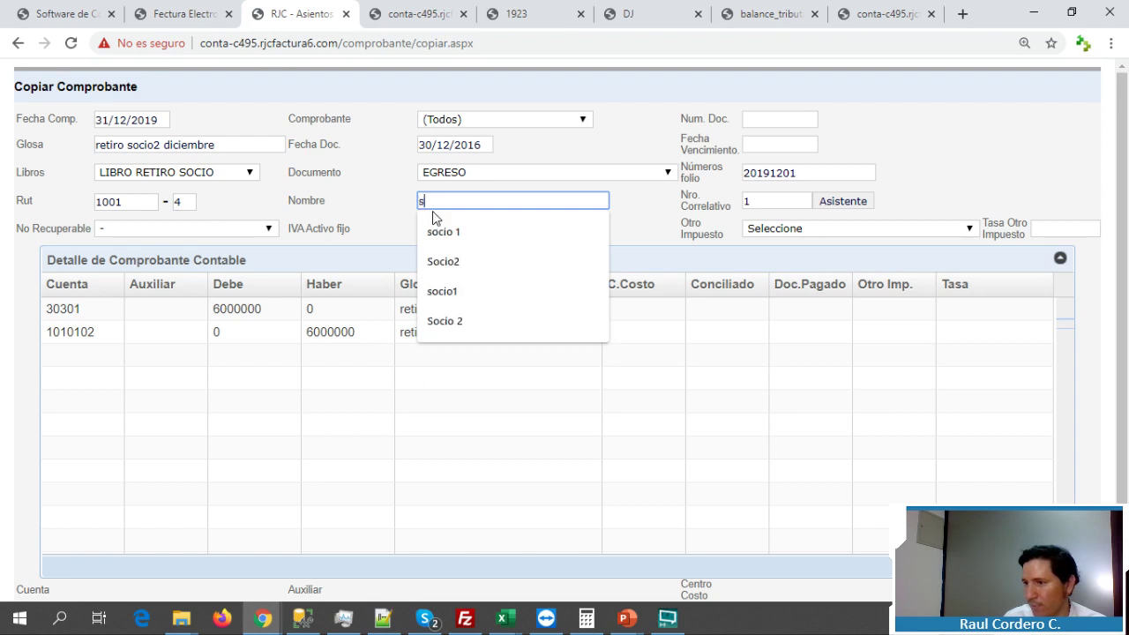
left_click(442, 259)
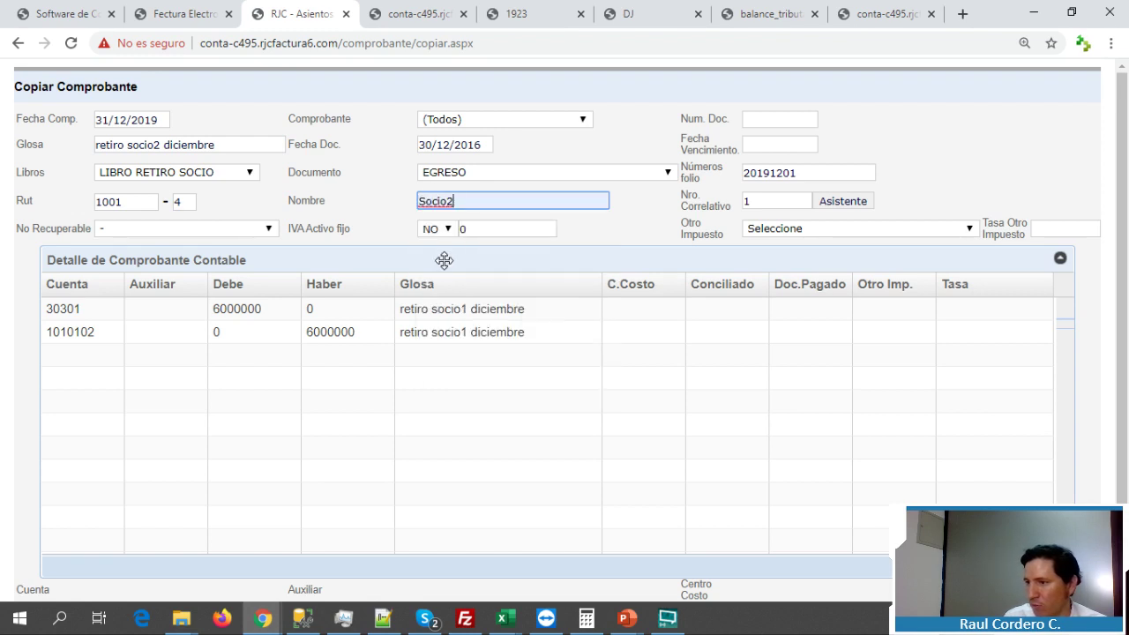
In the Asistente, set the Cuenta SOCIO to account 30302 from the PATRIMONIO account group
left_click(821, 202)
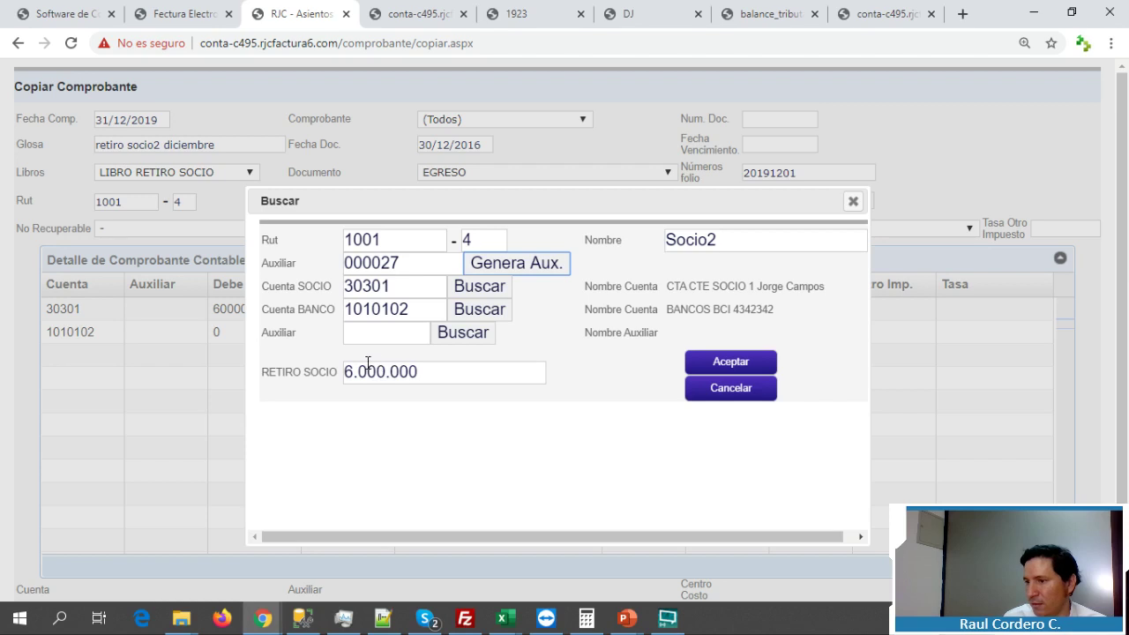
left_click(469, 287)
left_click(604, 217)
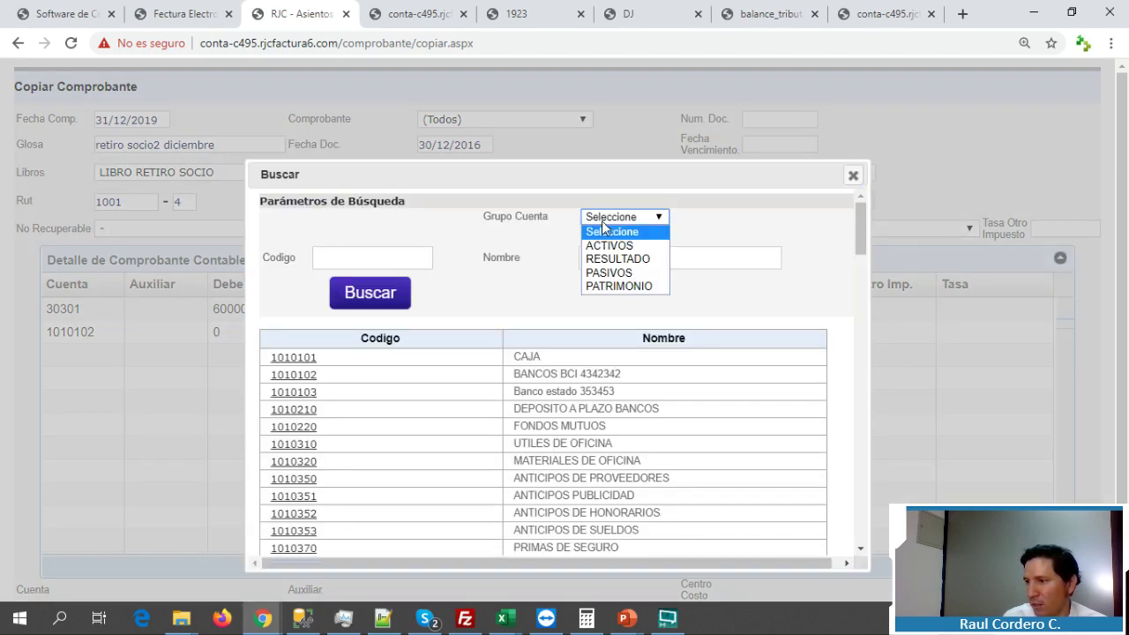
left_click(604, 286)
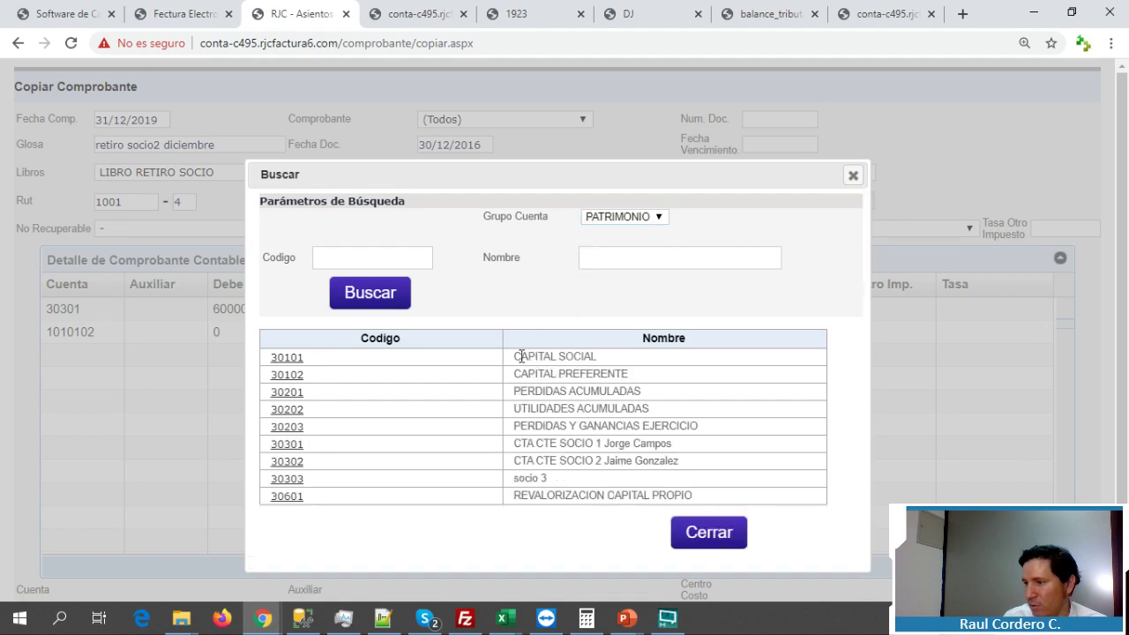
left_click(298, 464)
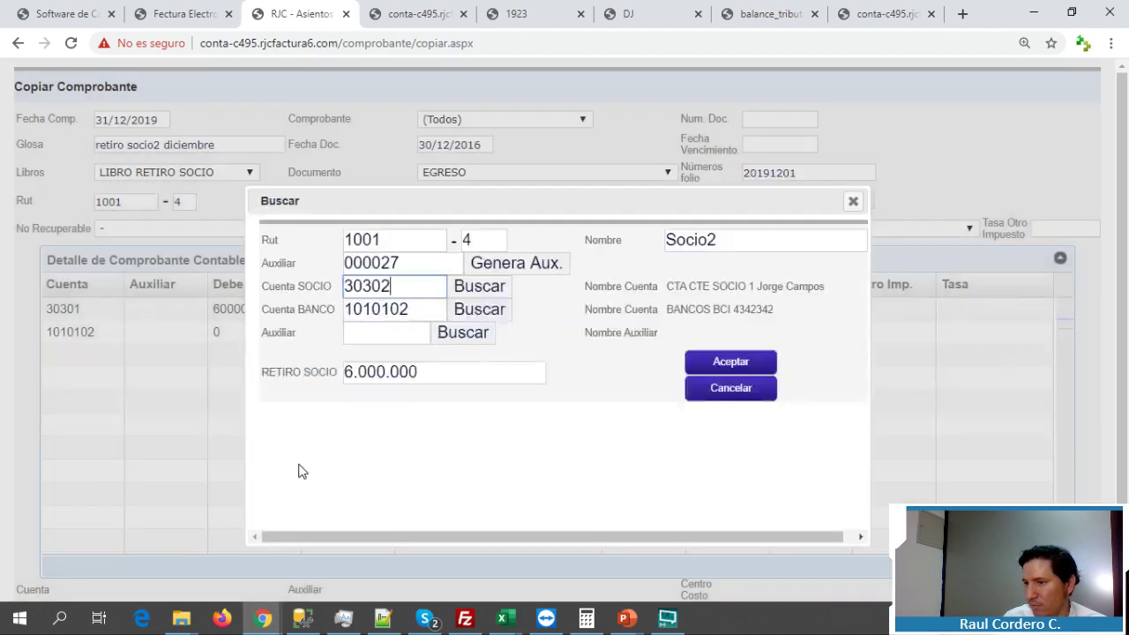
Set the RETIRO SOCIO amount to 11.753.280 and apply it to the socio2 voucher lines
left_click(353, 372)
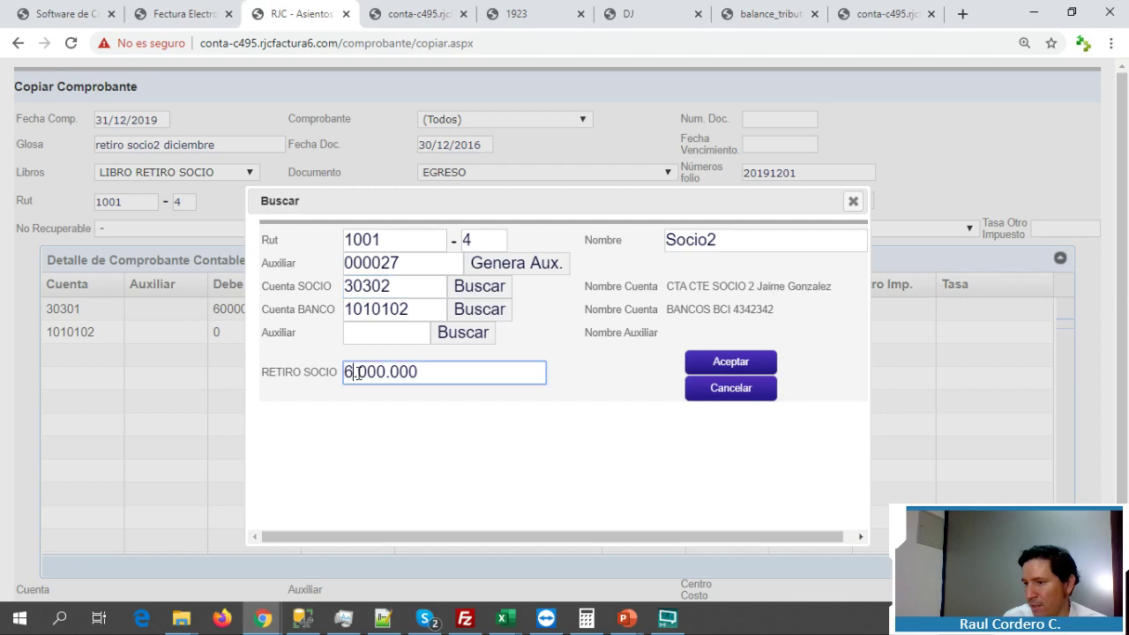
left_click_drag(421, 372, 300, 370)
type("11.753.280")
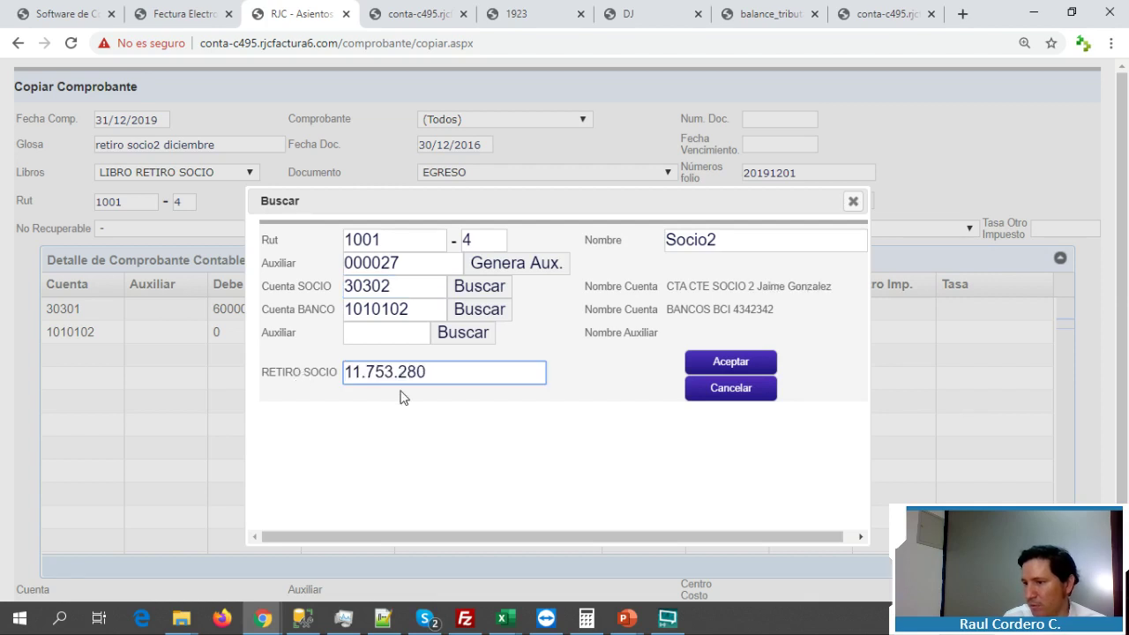
left_click(723, 362)
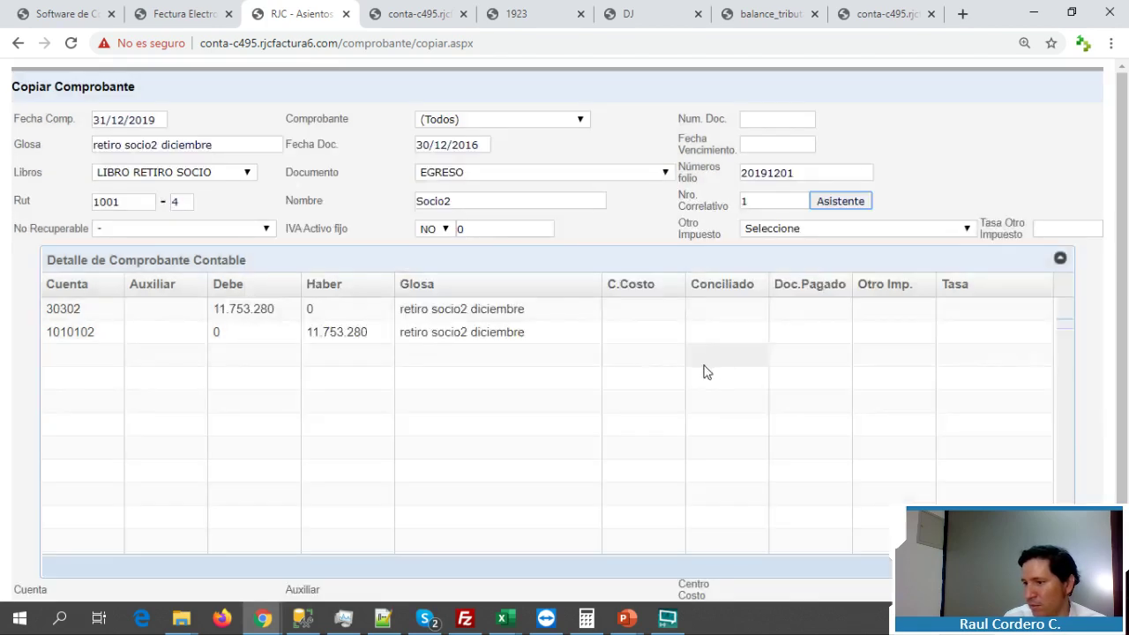
Try to save the socio2 withdrawal voucher without choosing a Comprobante type, and dismiss the alert
scroll(1127, 274, "down", 2)
left_click(44, 562)
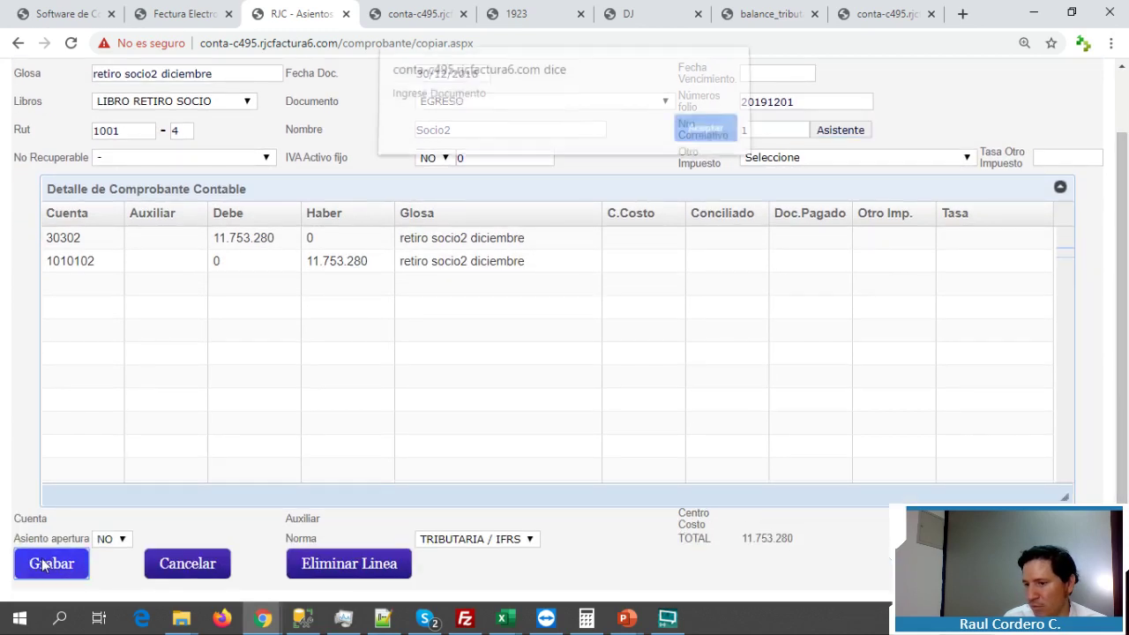
left_click(697, 132)
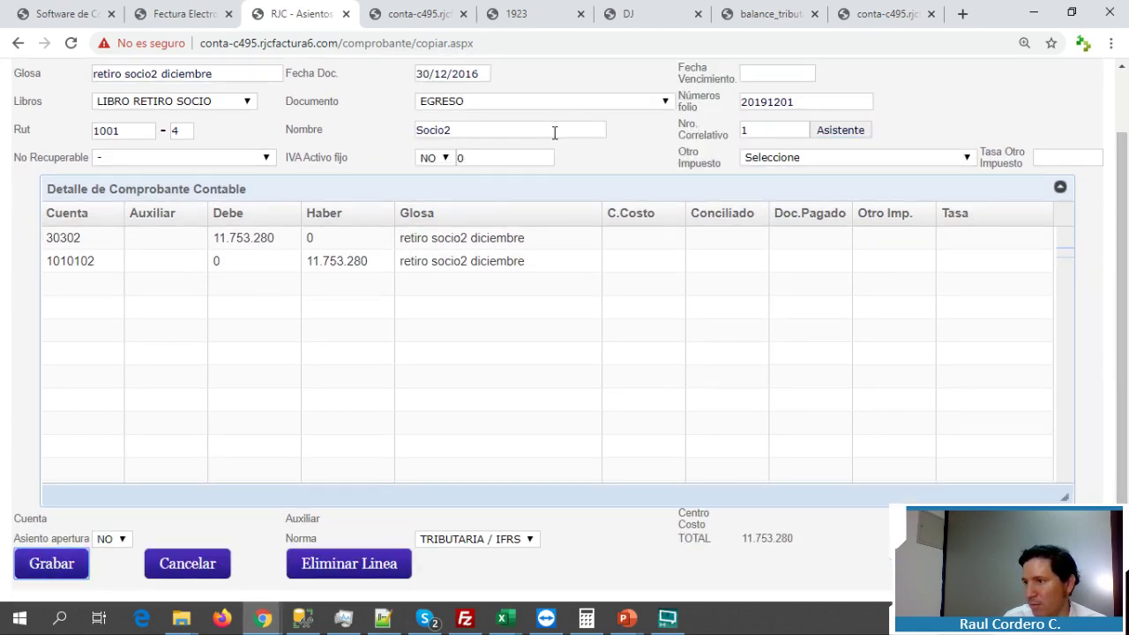
scroll(1124, 360, "up", 2)
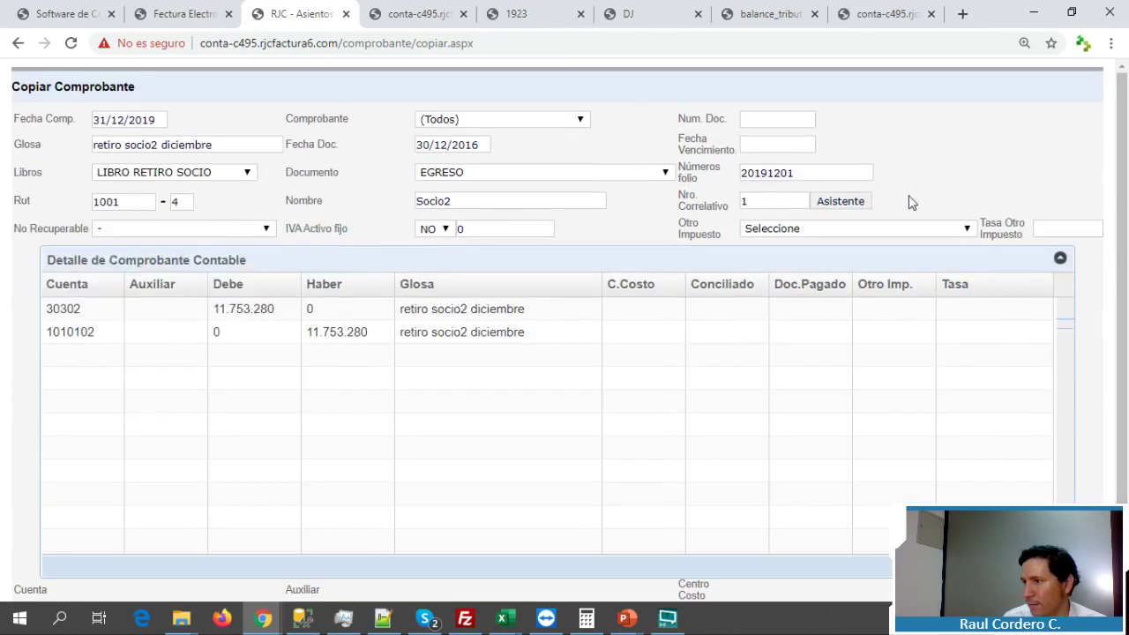
Set the Comprobante type to ASIENTOS DE DIARIO with Num. Doc. 41, save the socio2 voucher and return to the voucher search
left_click(455, 124)
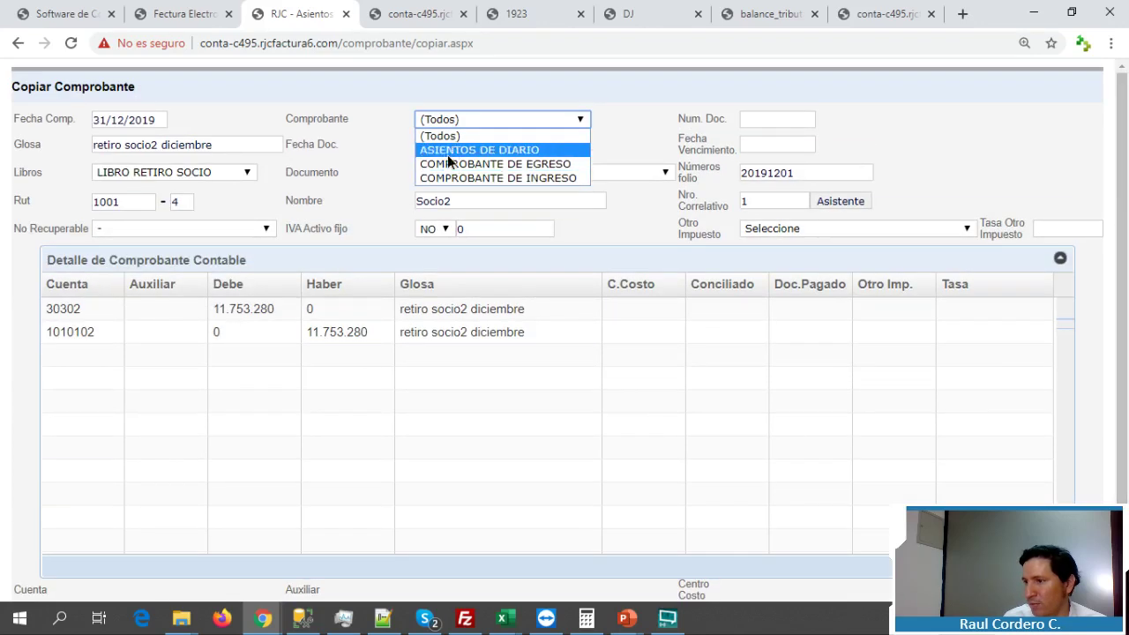
left_click(448, 150)
type("61")
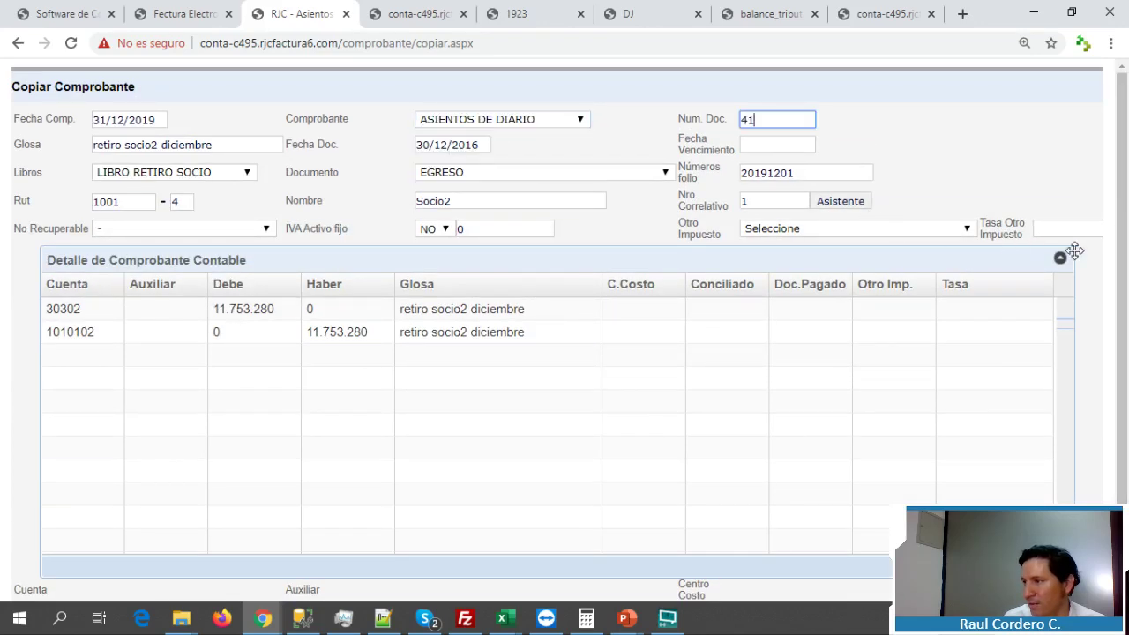
scroll(565, 397, "down", 1)
left_click(85, 570)
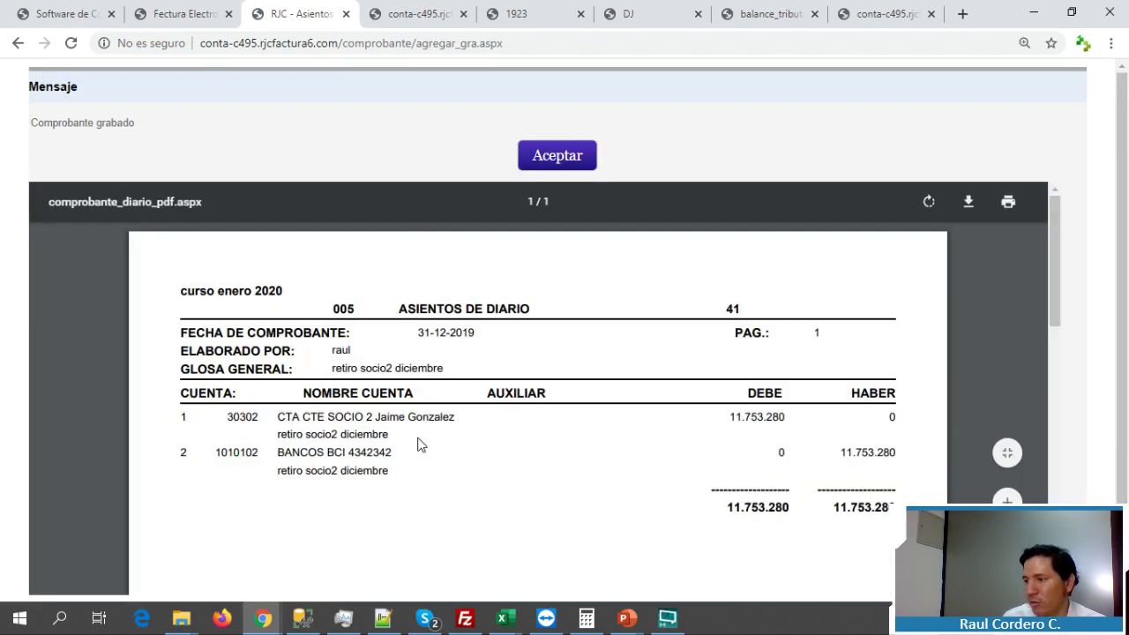
left_click(557, 156)
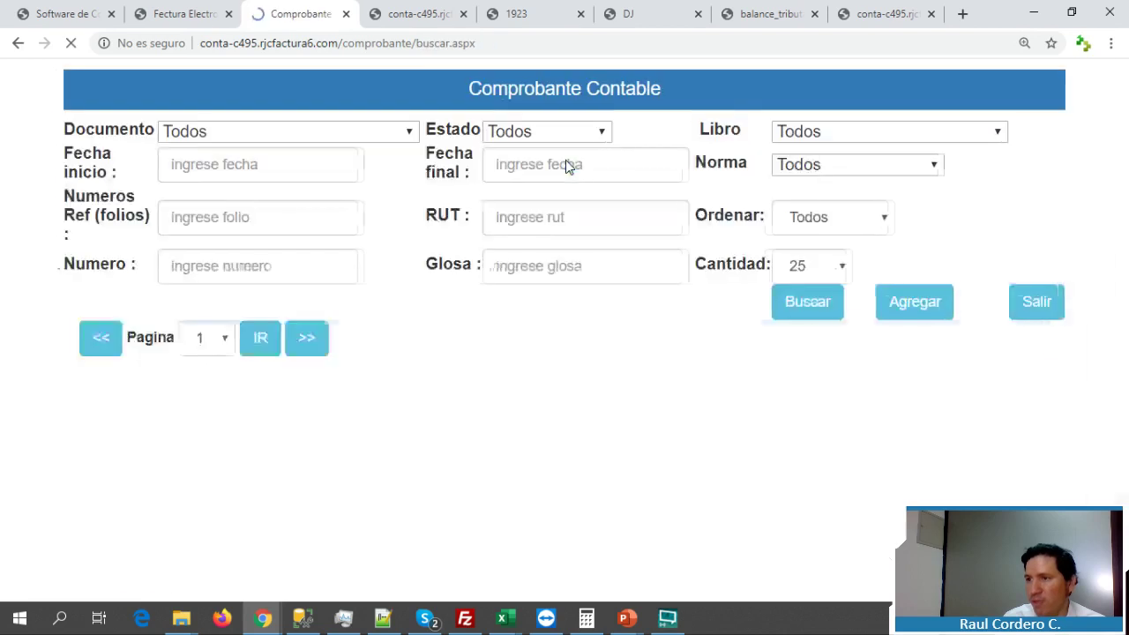